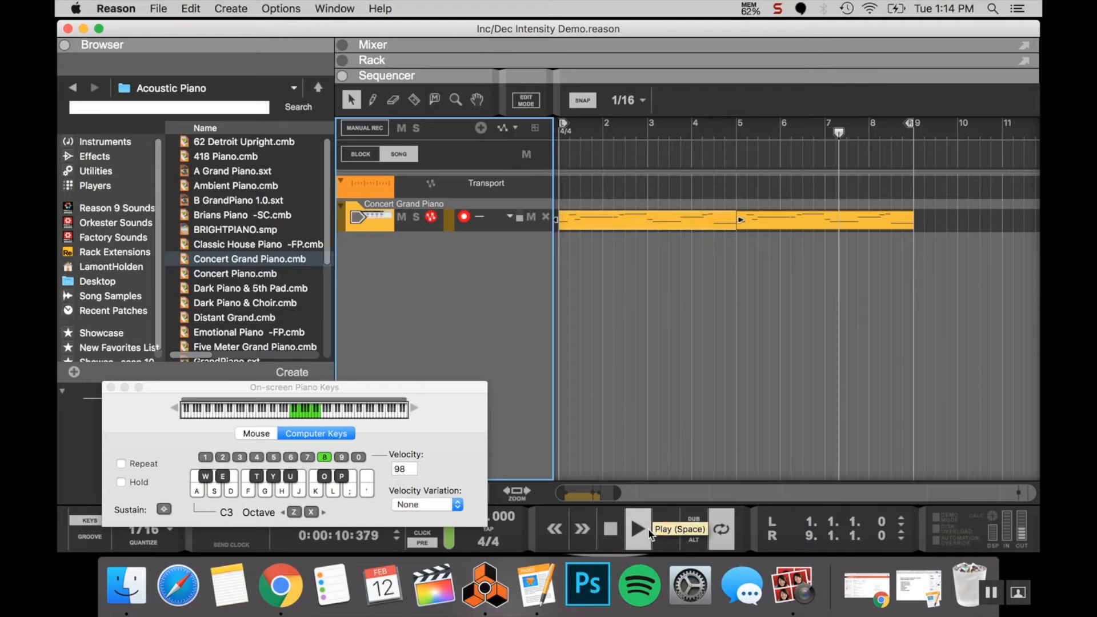
Stop playback and show the rack with the Concert Grand Piano device folded
left_click(612, 534)
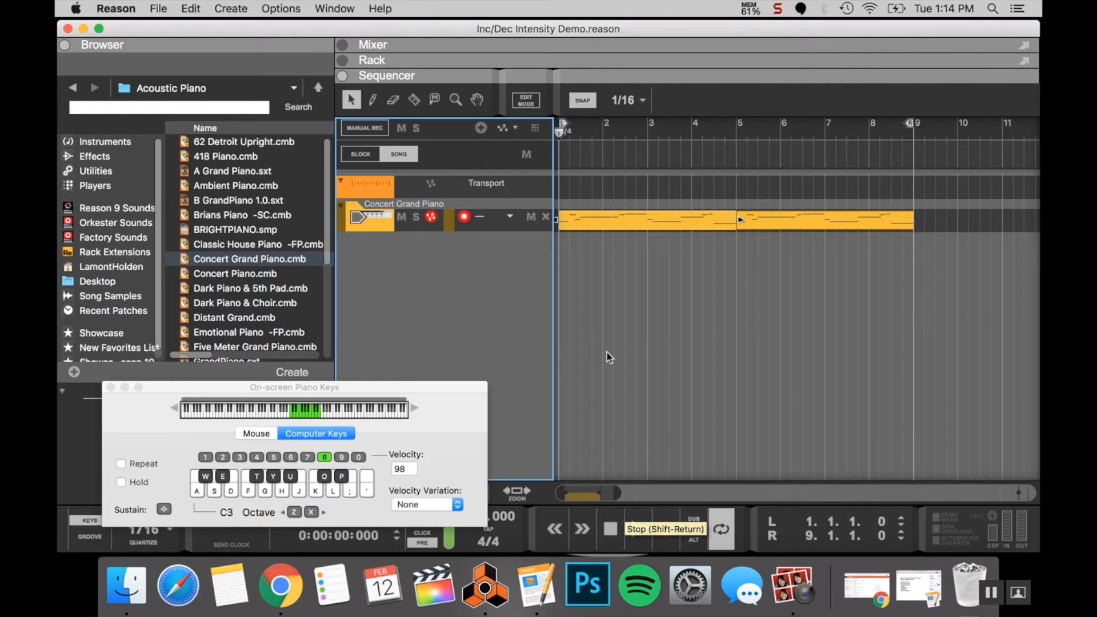
left_click(342, 60)
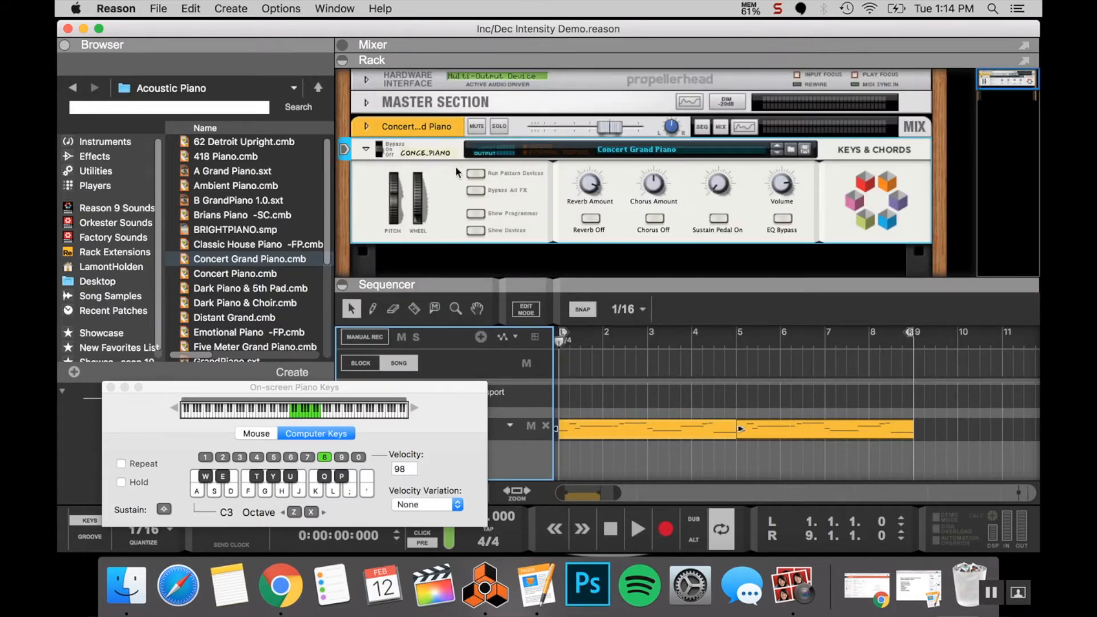
left_click(366, 148)
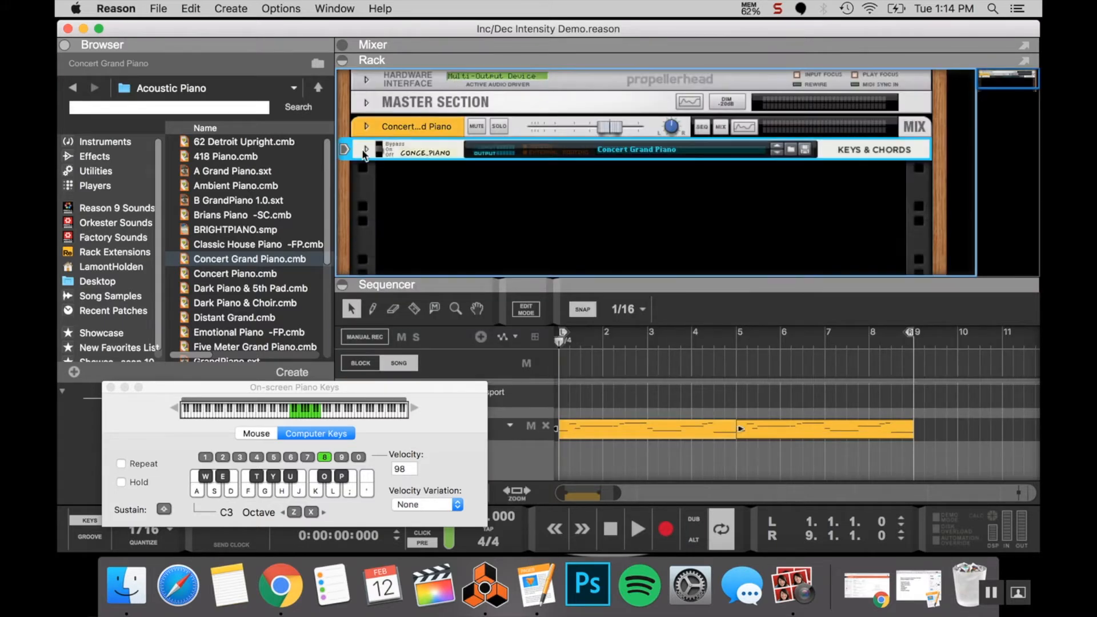
Search the effects for "shap" and add ShaperBox to the rack below the Concert Grand Piano
left_click(104, 157)
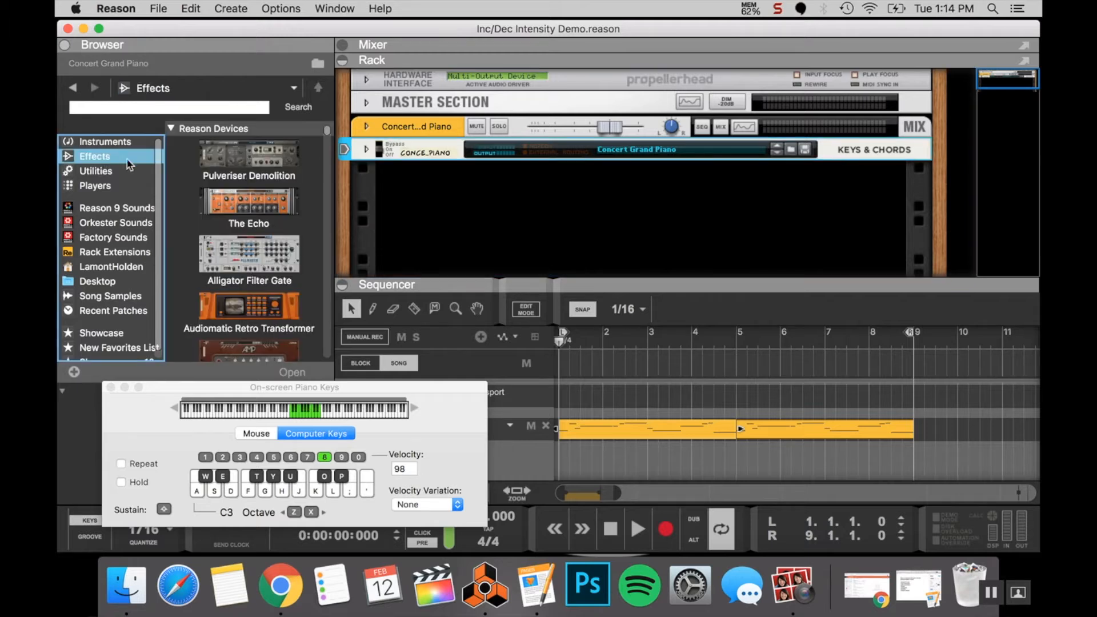
left_click(222, 106)
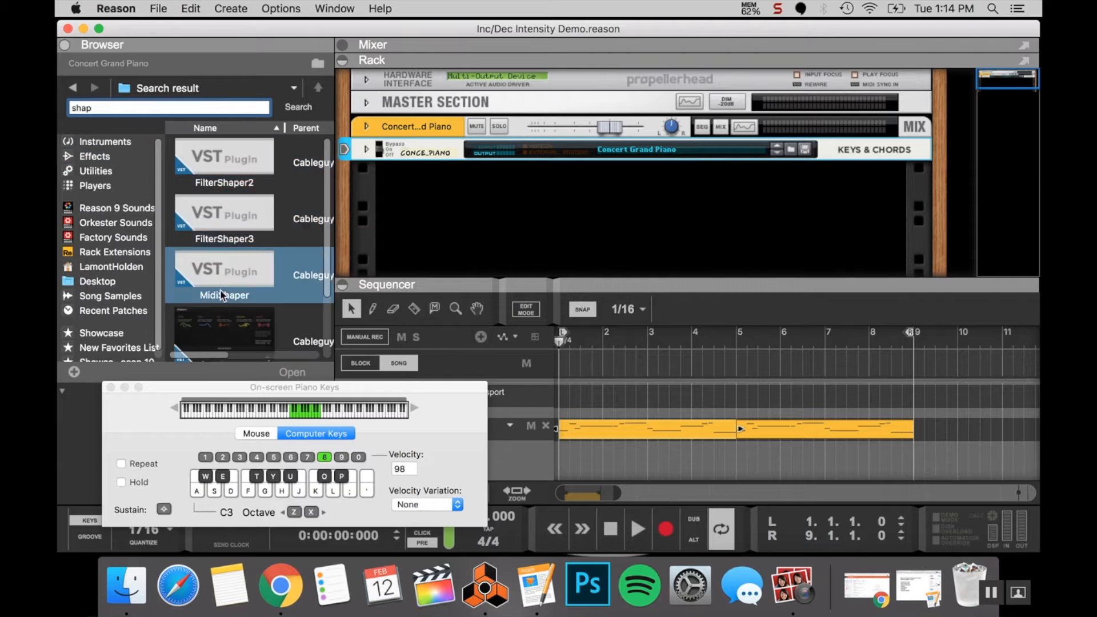
left_click_drag(223, 340, 530, 183)
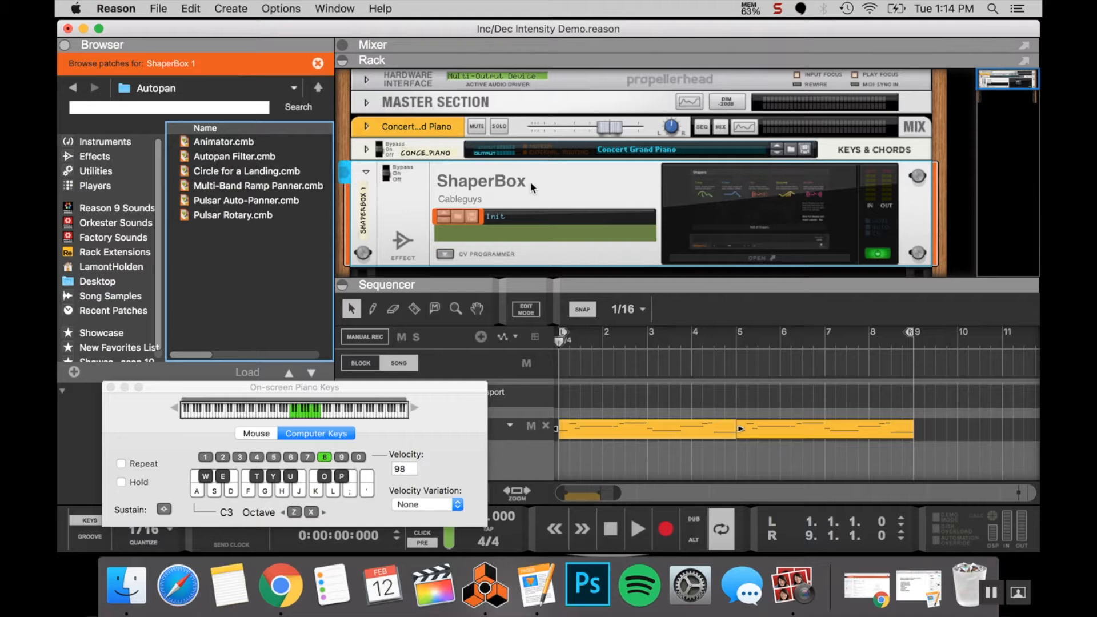
Add the Time shaper with Pattern 2 in ShaperBox and set its Mid Mix to 68% during playback
left_click(769, 208)
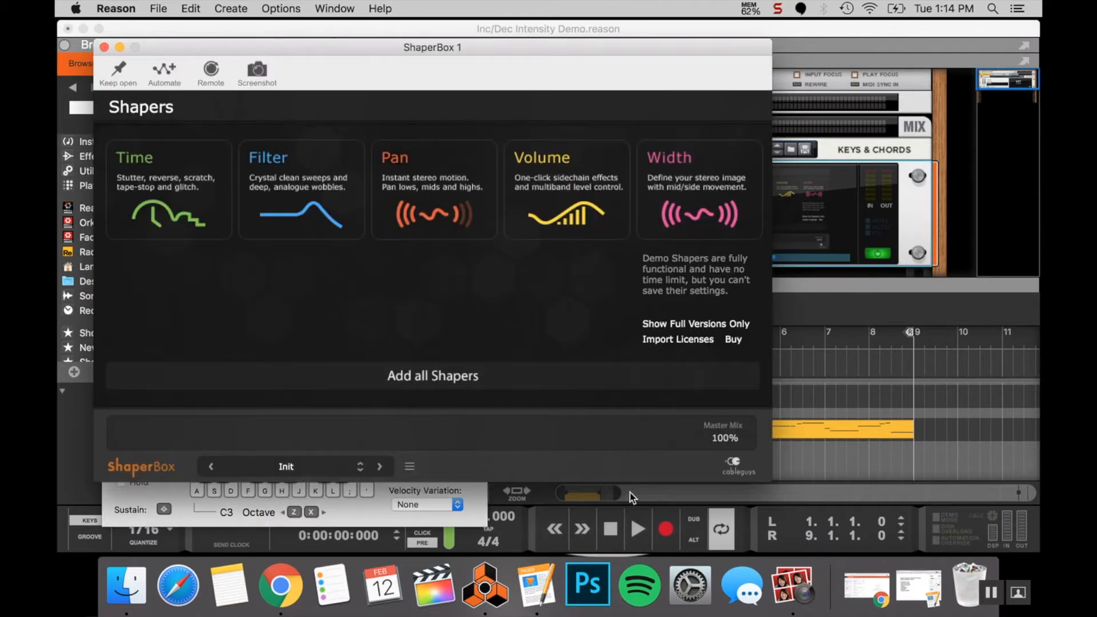
left_click(612, 534)
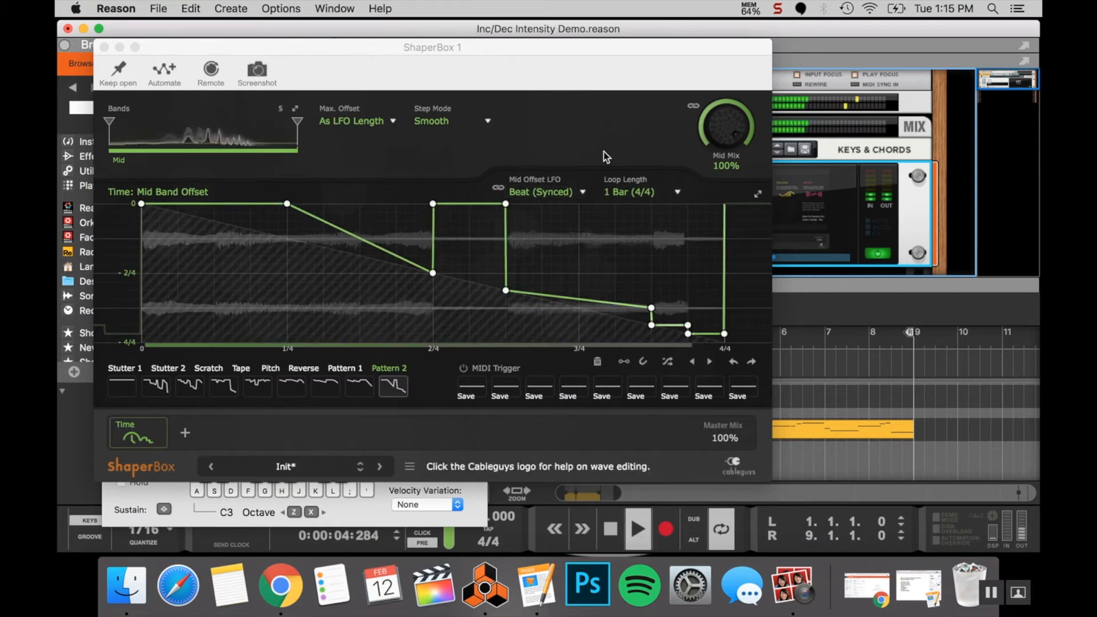
left_click_drag(715, 131, 715, 151)
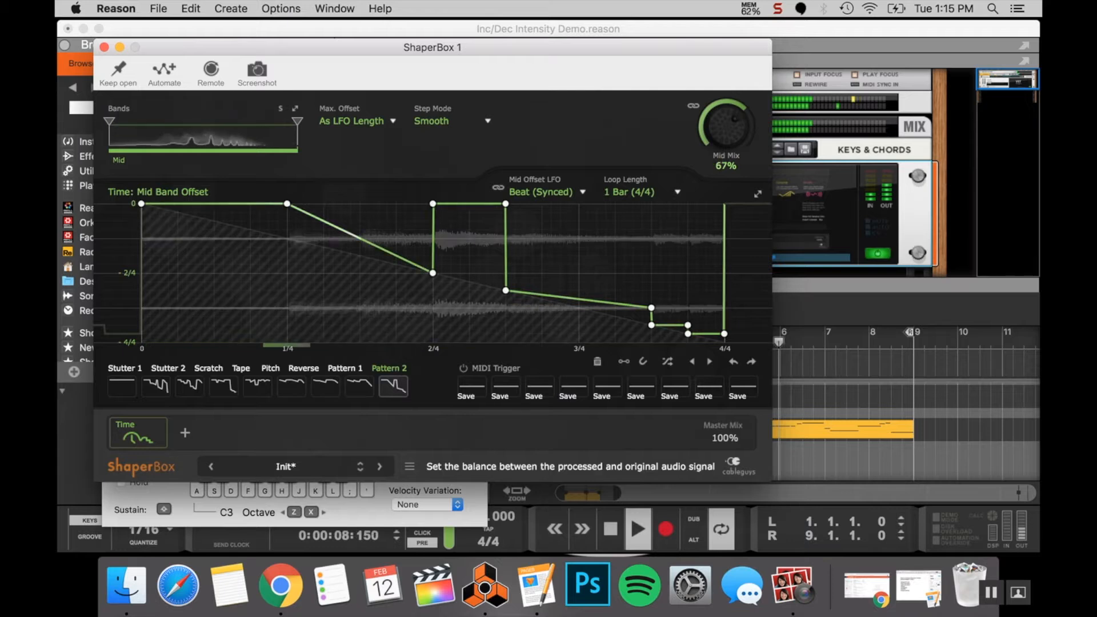
left_click_drag(715, 150, 715, 150)
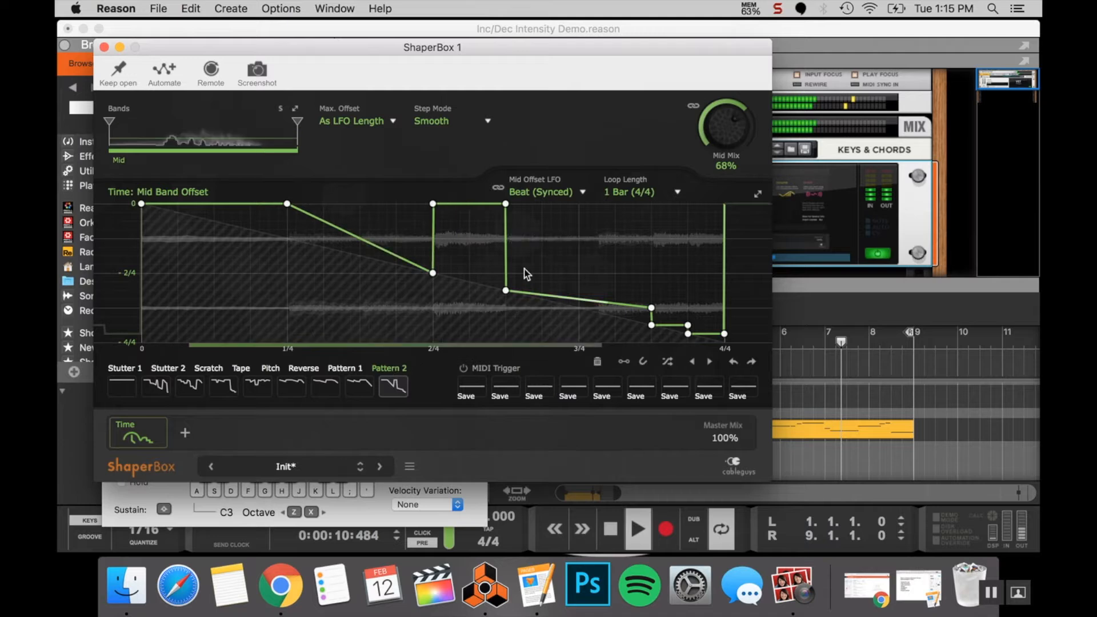
Set the Time shaper's loop length to 2 Bars (8/4) and apply a different preset wave
left_click(674, 194)
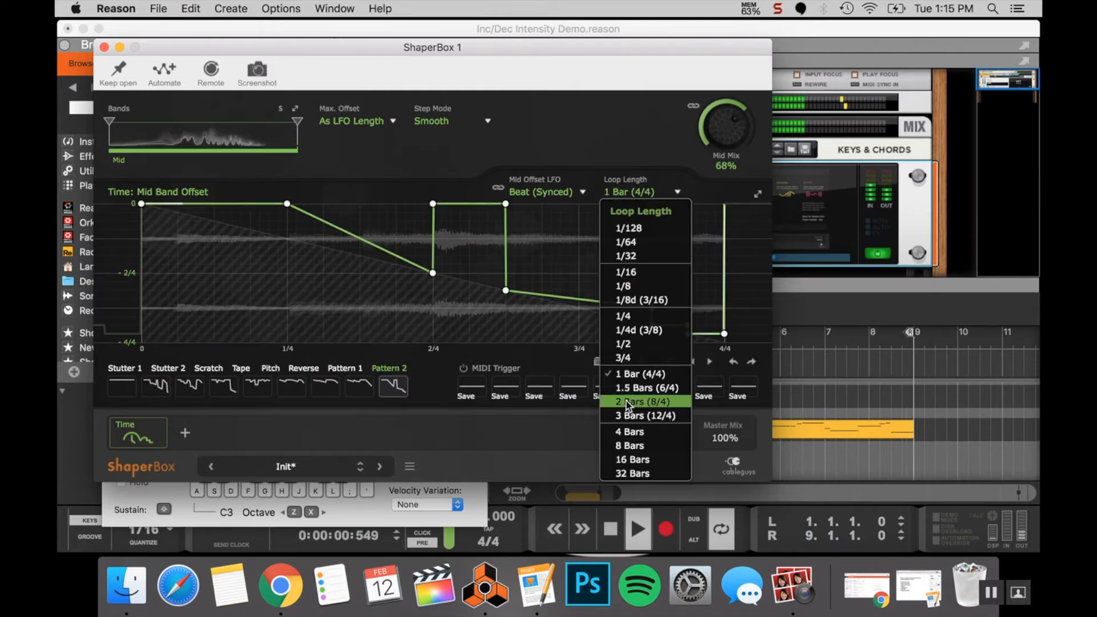
left_click(634, 471)
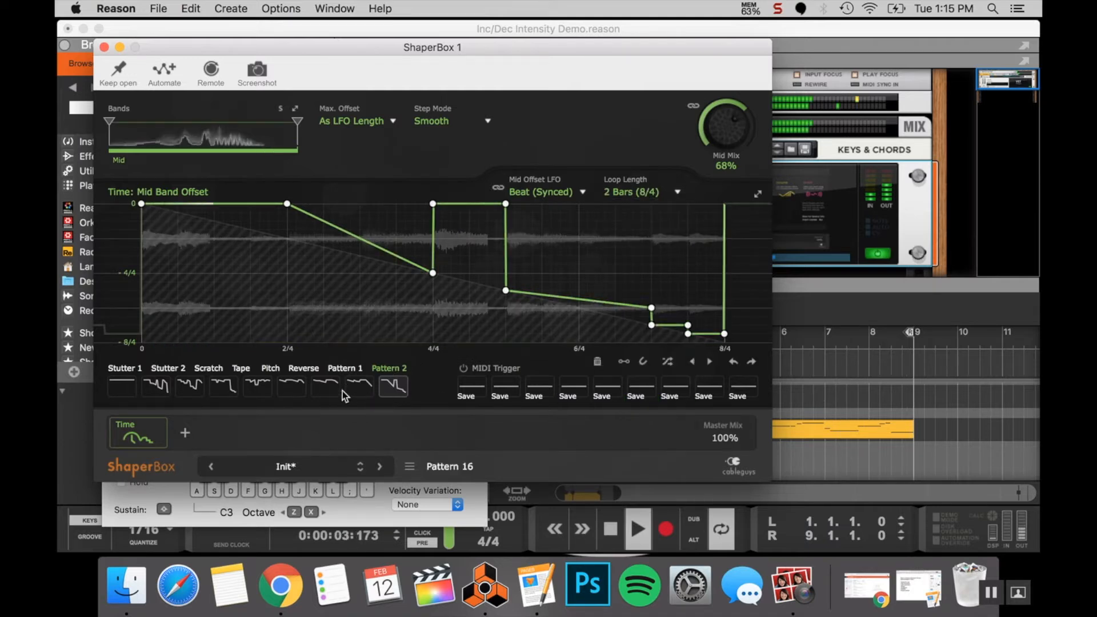
left_click(258, 388)
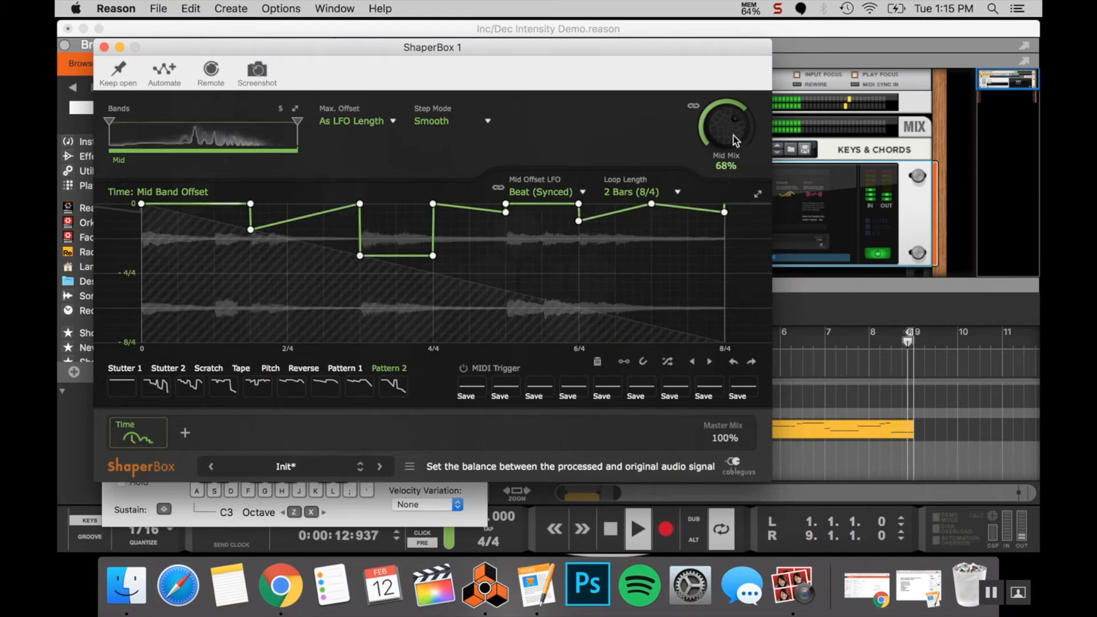
Close the ShaperBox window and stop playback, returning to the song start
left_click(104, 47)
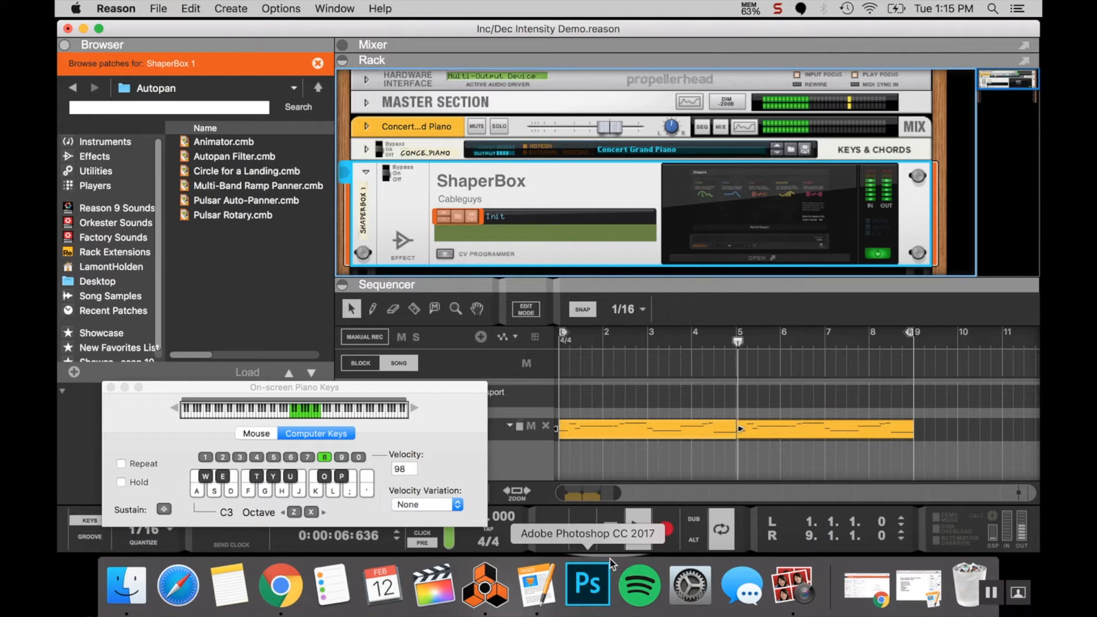
left_click(609, 528)
left_click(609, 528)
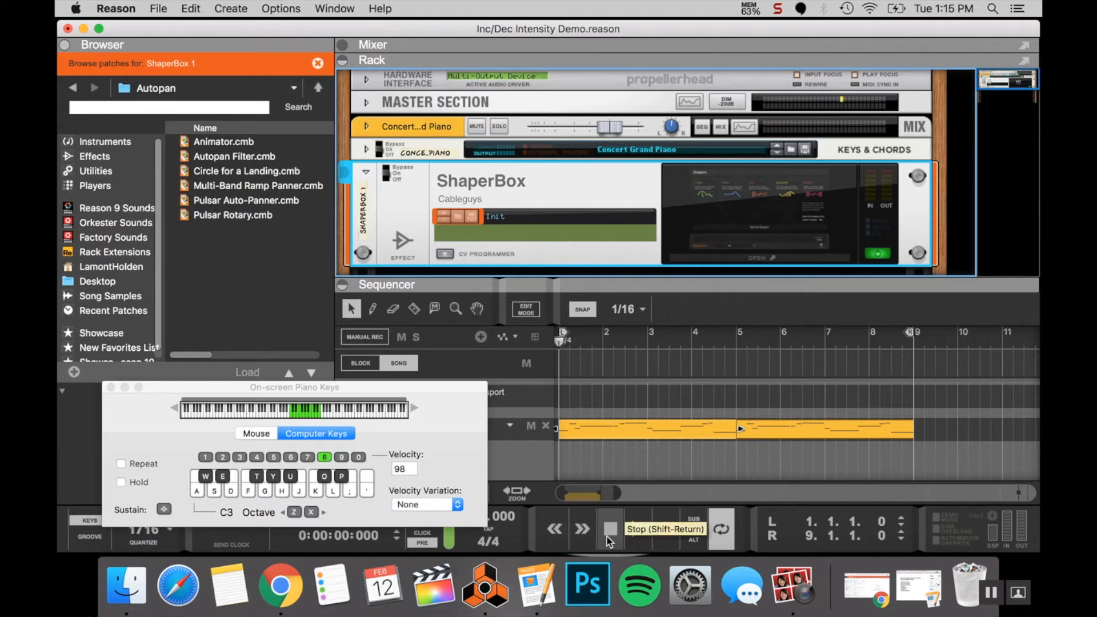
Review the list of intensity techniques in the Pages notes, and return to Reason to reopen ShaperBox
left_click(914, 573)
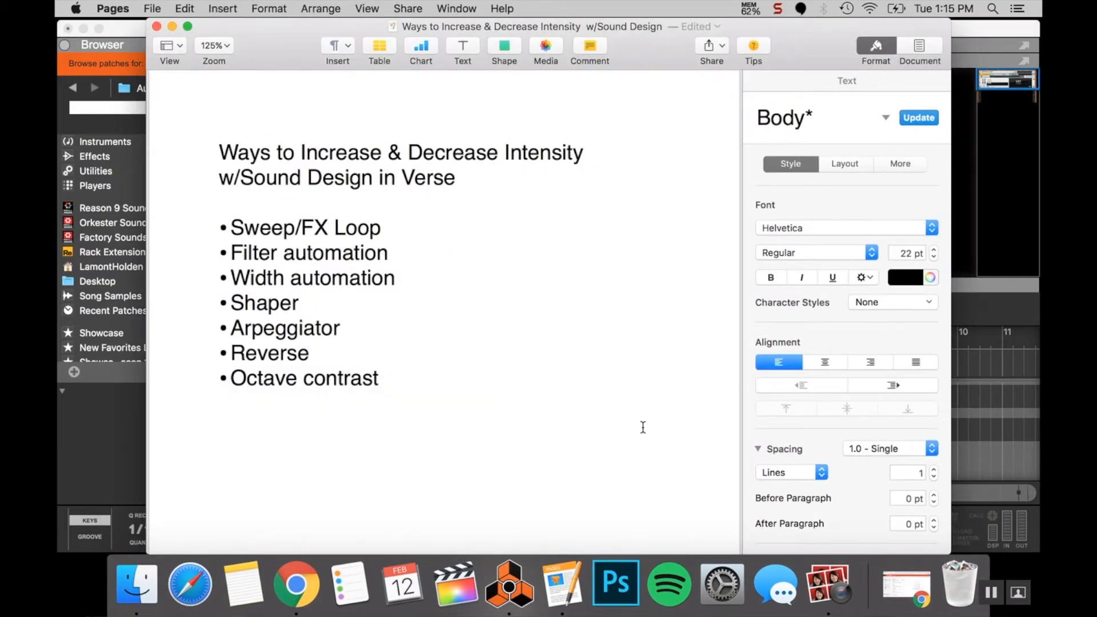
left_click(171, 27)
left_click(750, 218)
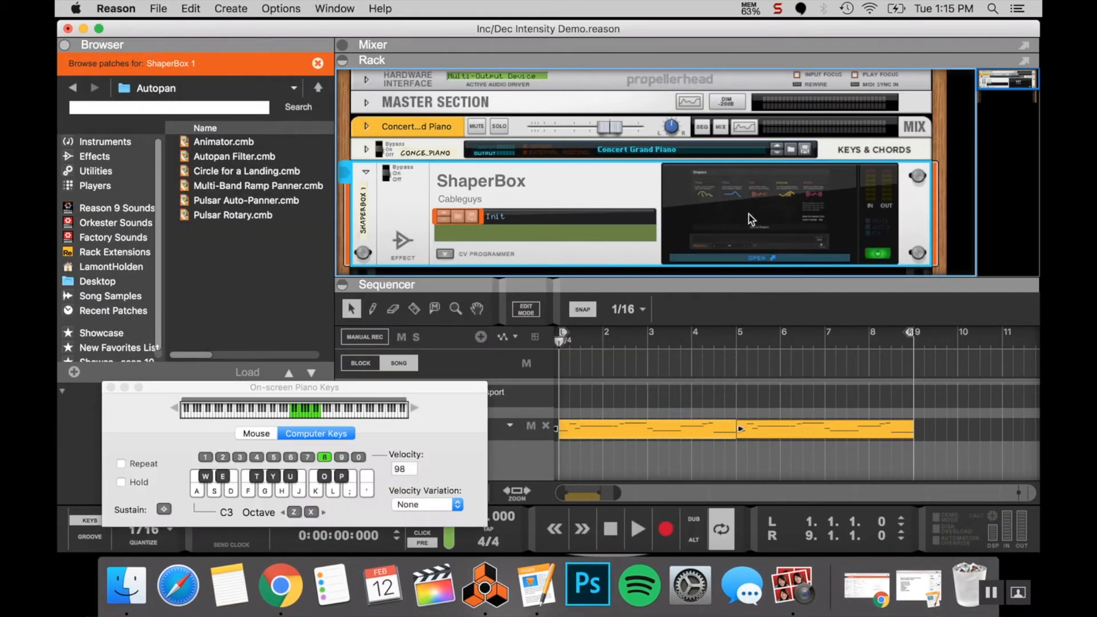
left_click(748, 219)
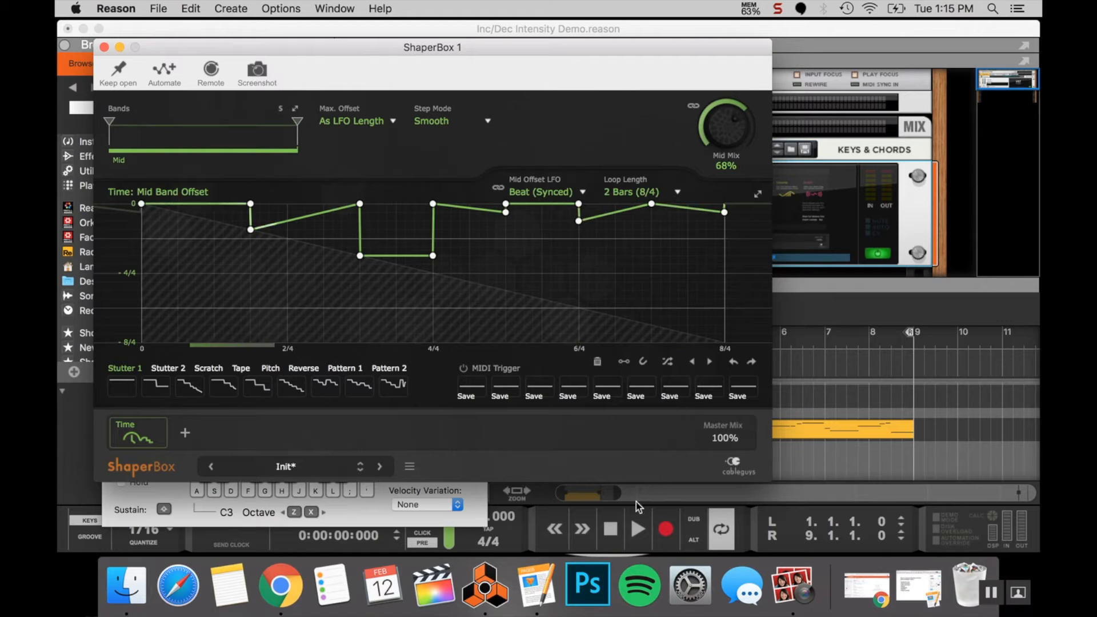
left_click(611, 530)
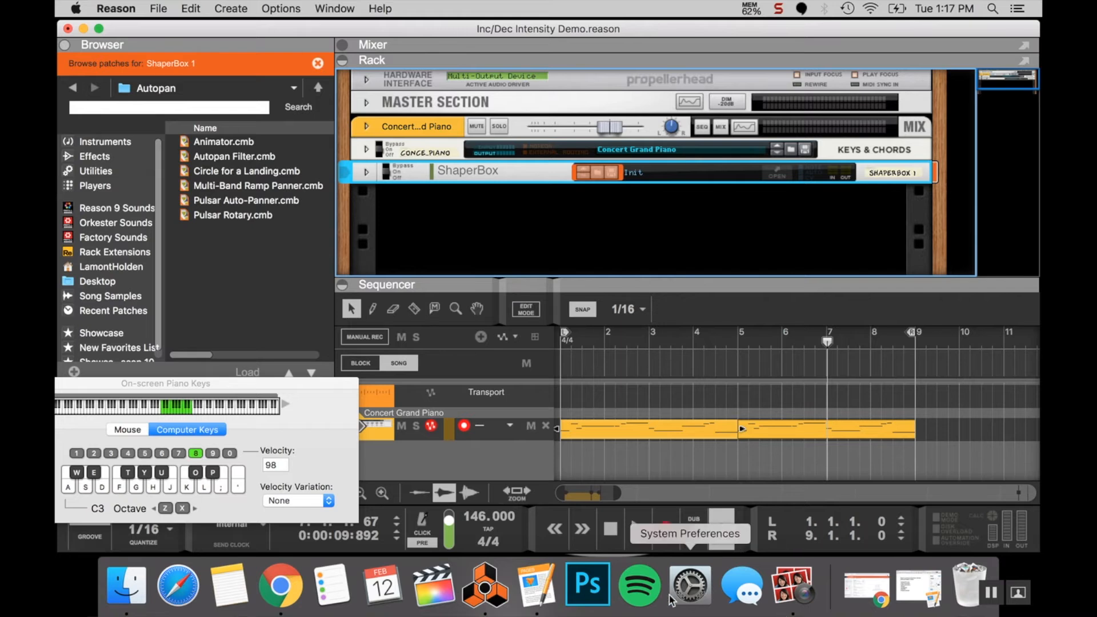
Consult the Pages notes and place FX - SLIDE THRU.wav from the FXVoxWAVALL folder at the song start
left_click(913, 591)
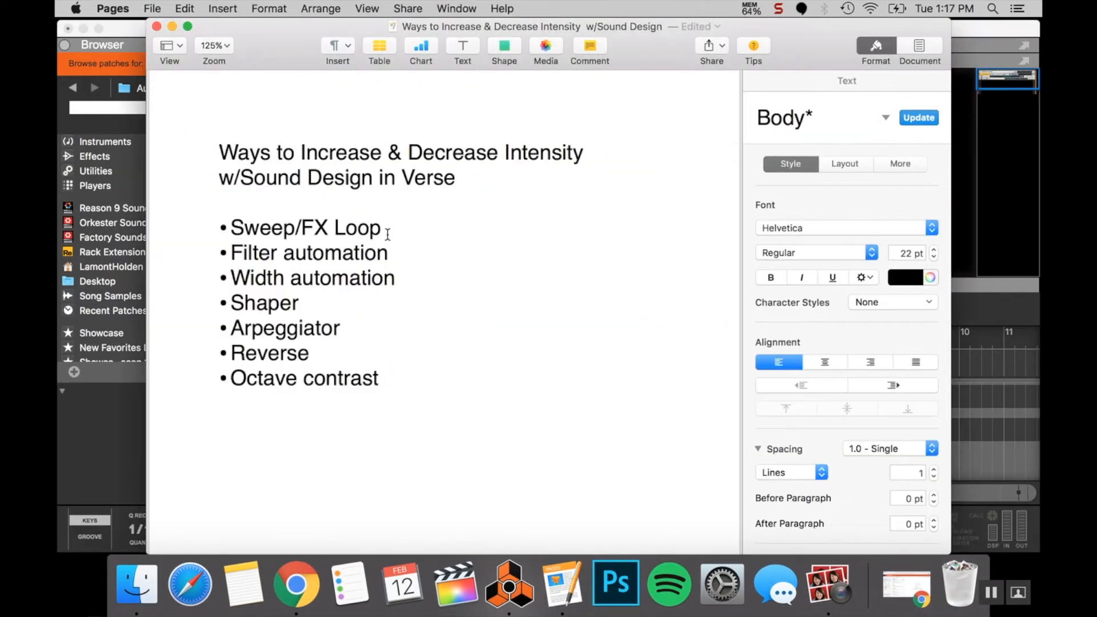
key("super+m")
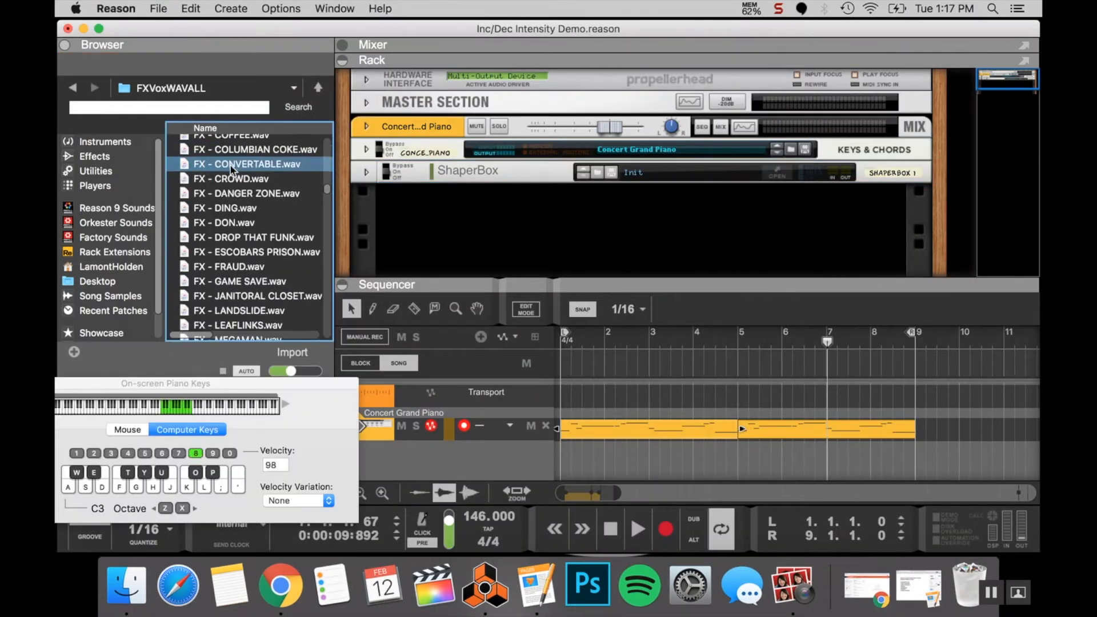
scroll(225, 168, "down", 10)
left_click(225, 168)
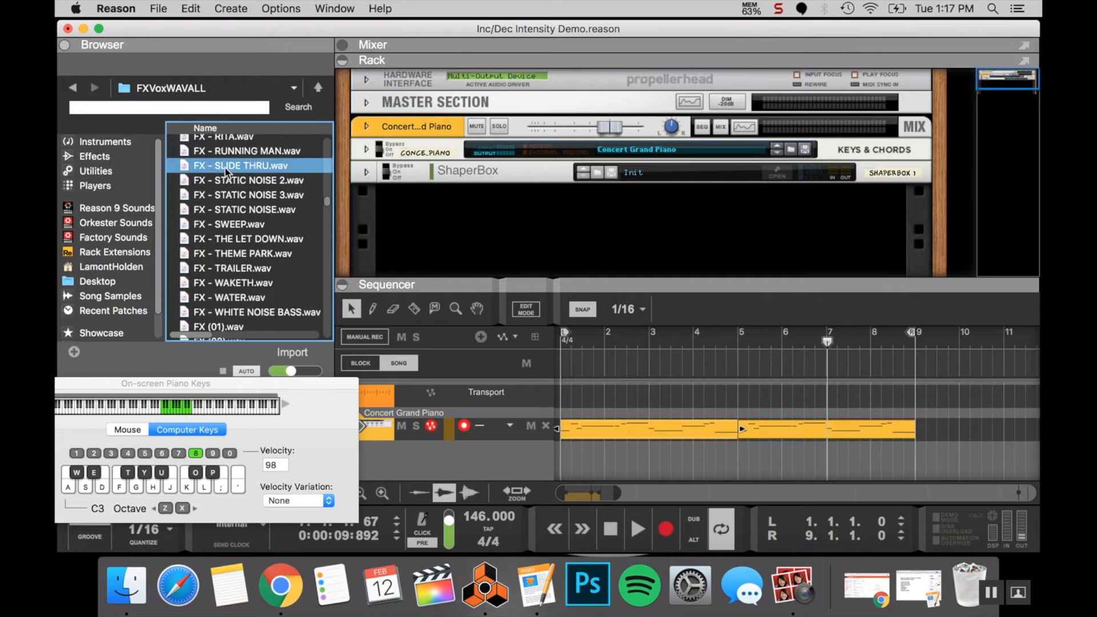
left_click_drag(227, 171, 596, 446)
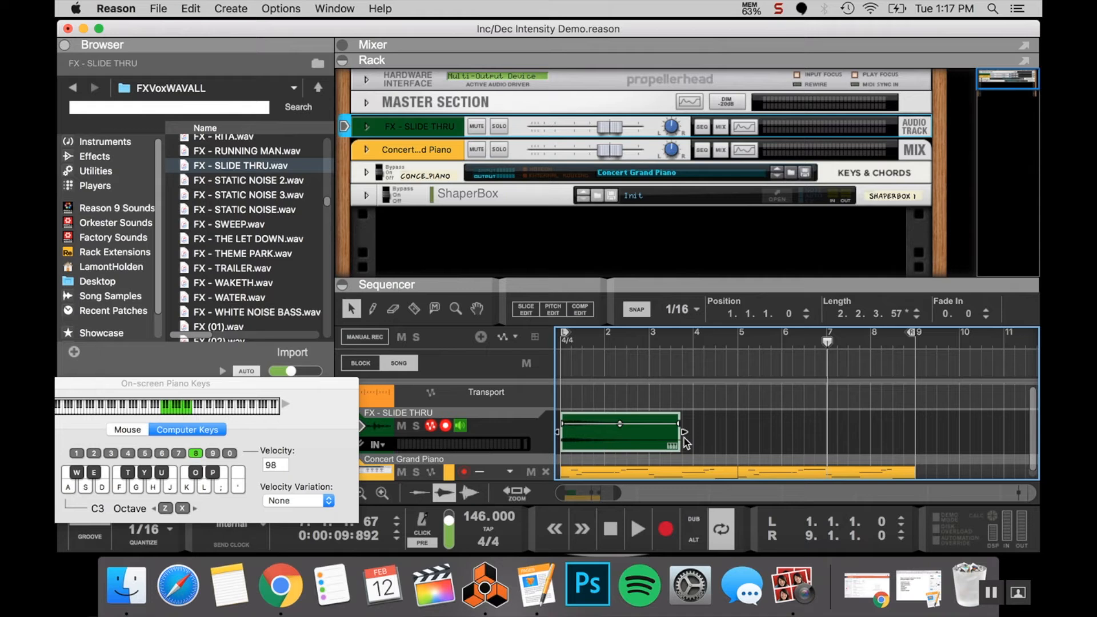
Stretch the FX - SLIDE THRU clip to 4 bars and lower its level while auditioning it with the piano
left_click_drag(683, 433, 736, 437)
left_click_drag(646, 422, 641, 429)
left_click(610, 528)
left_click(637, 528)
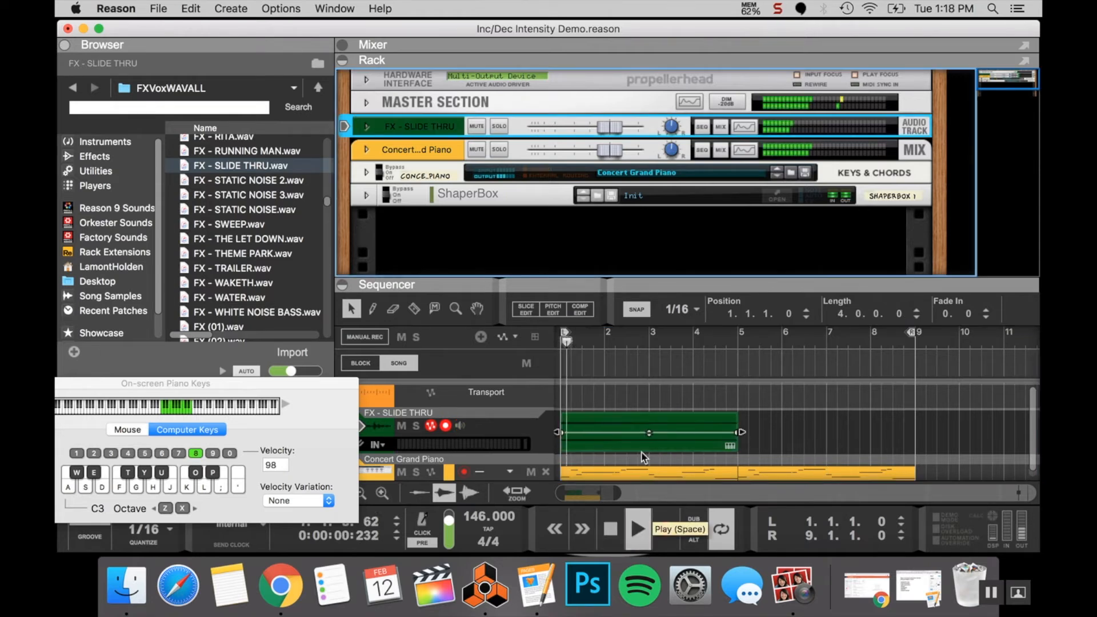
left_click_drag(650, 433, 650, 438)
left_click(610, 528)
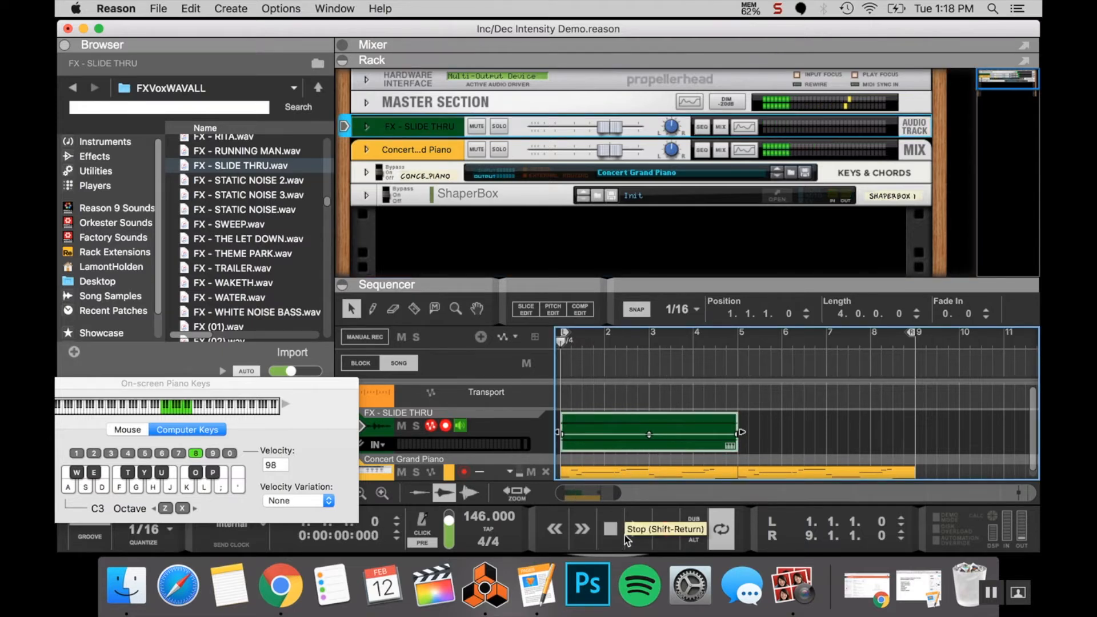
left_click(626, 534)
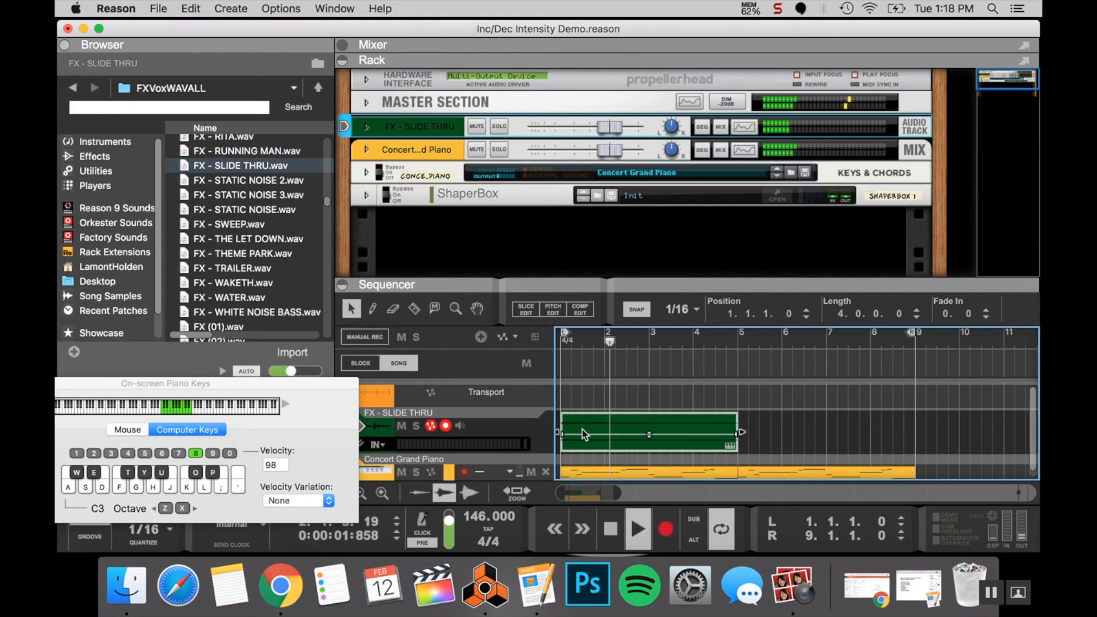
Try a copy of the FX - SLIDE THRU clip at bar 5, audition both clips and delete the copy
left_click_drag(581, 429, 759, 433)
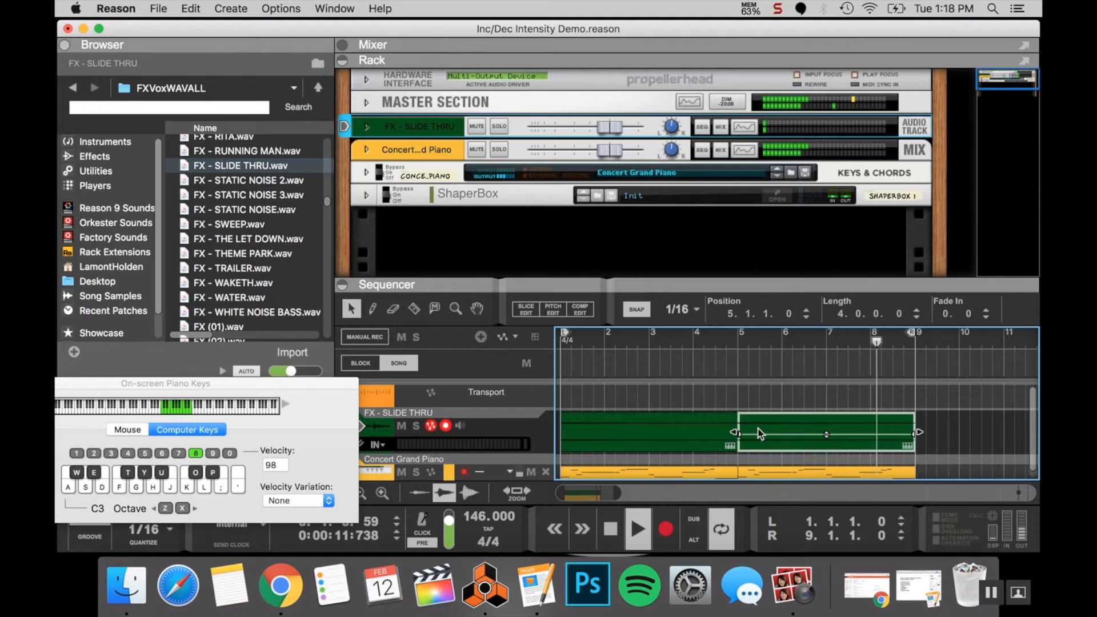
left_click(618, 529)
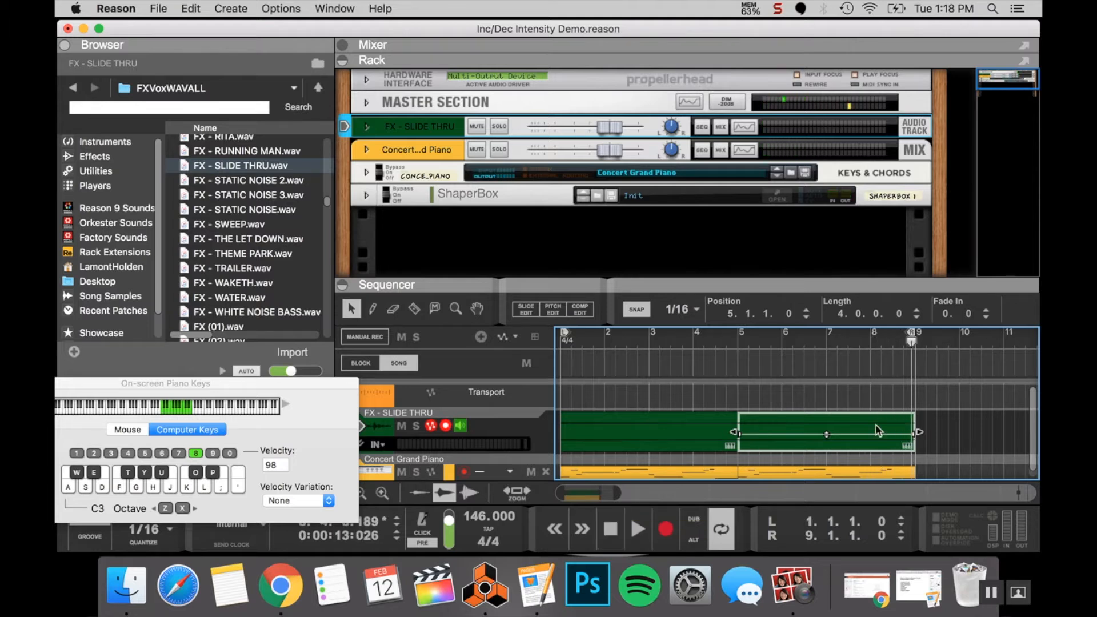
left_click_drag(957, 454, 578, 411)
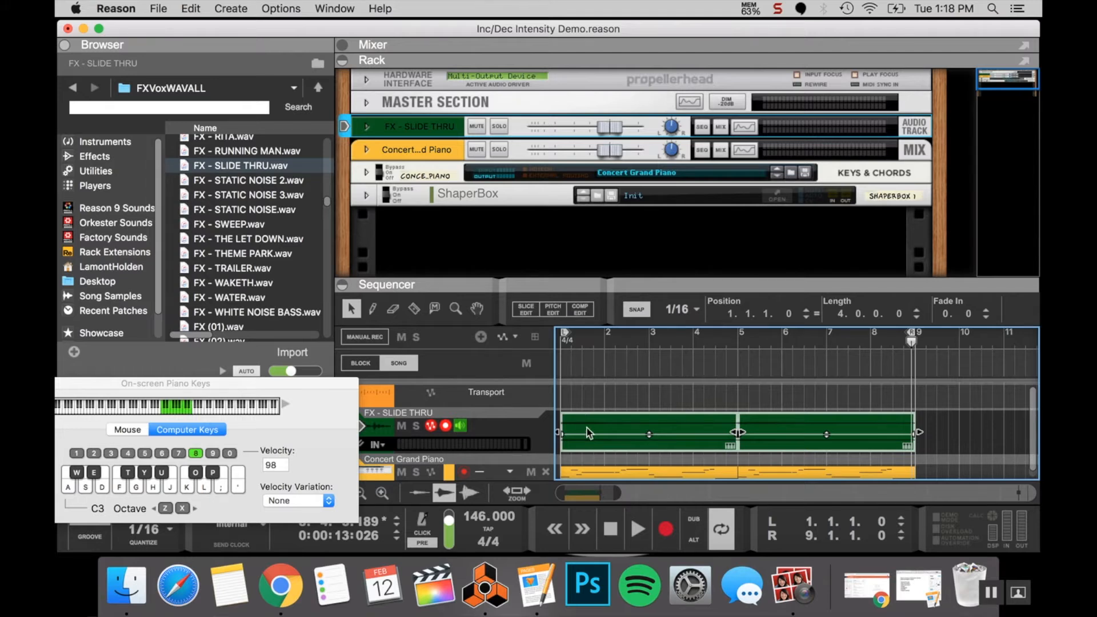
left_click(637, 528)
left_click(649, 407)
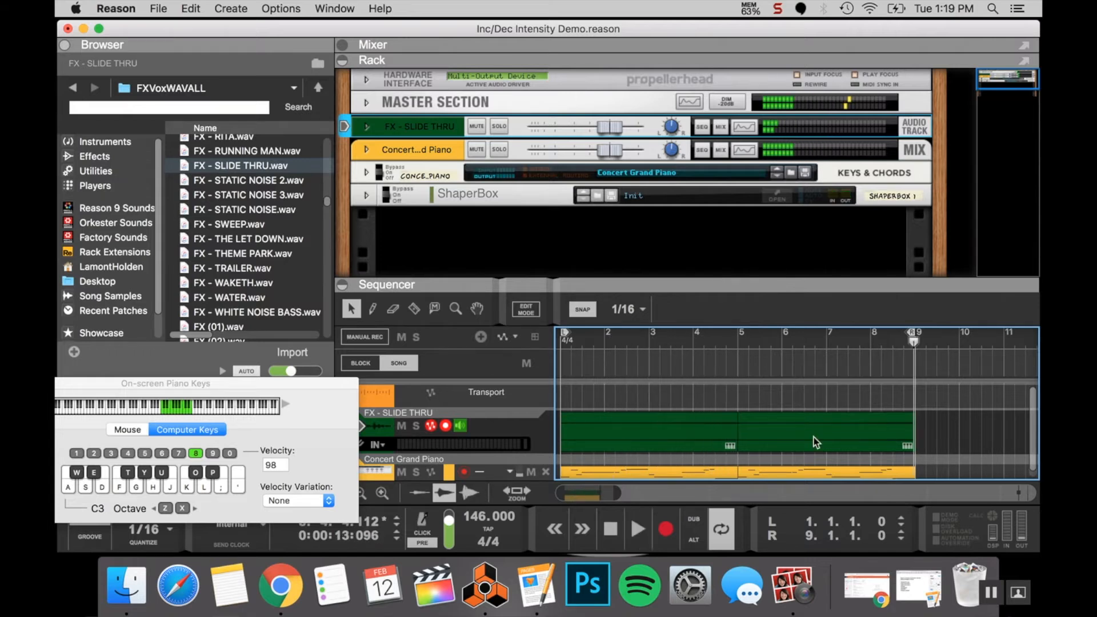
left_click(814, 437)
key("Delete")
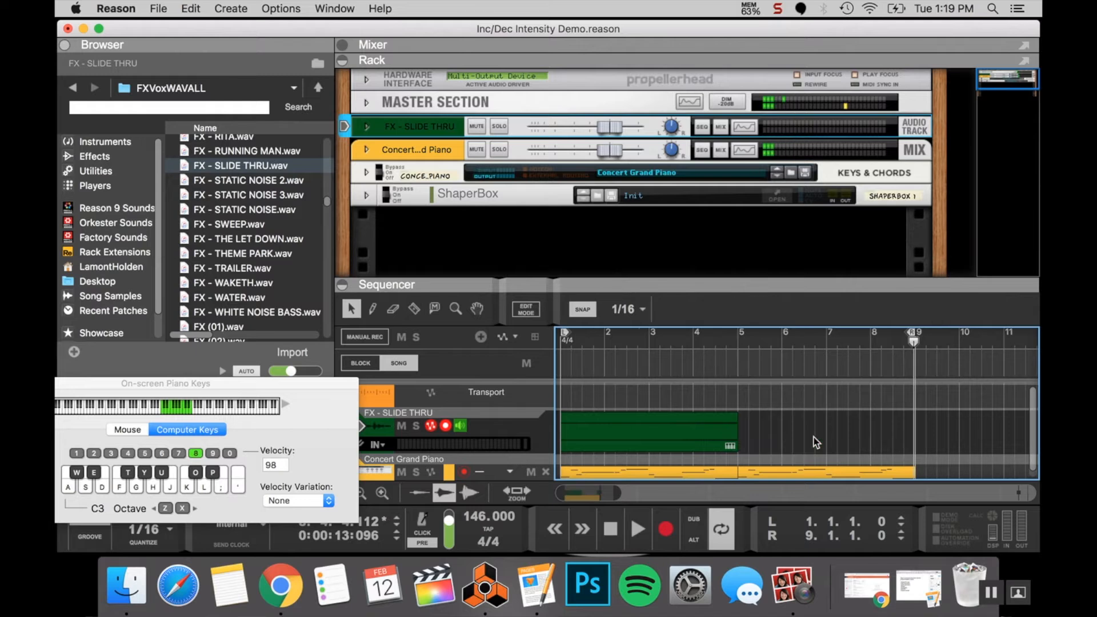
Stretch the FX - SLIDE THRU clip to 8 bars and play the song from the start
left_click(715, 442)
left_click_drag(742, 432, 916, 439)
key("shift+Return")
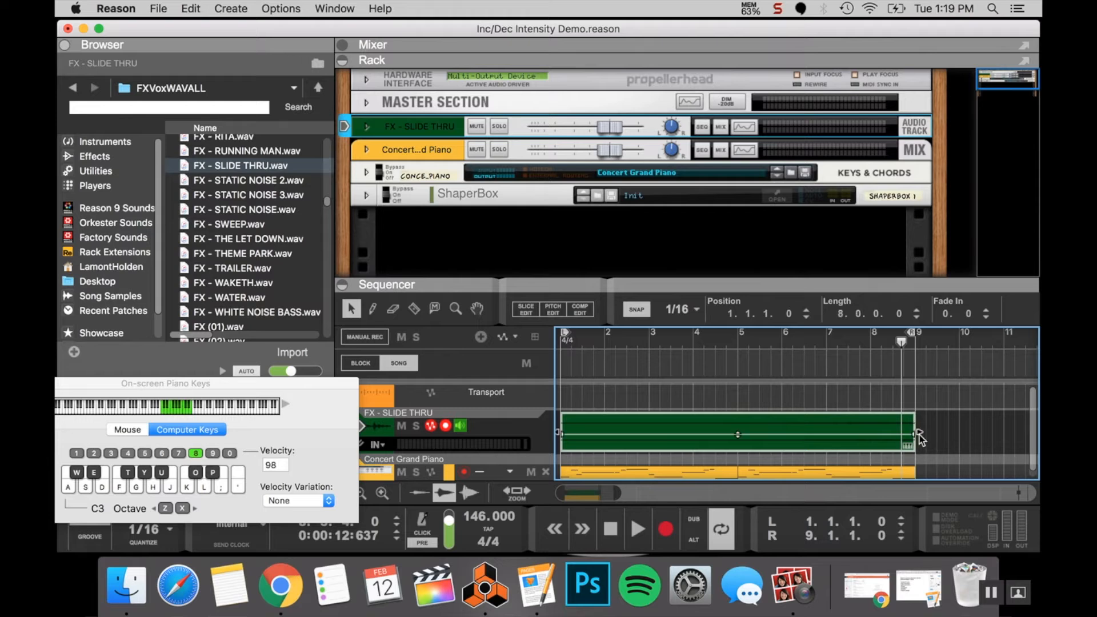
left_click(610, 528)
left_click(638, 528)
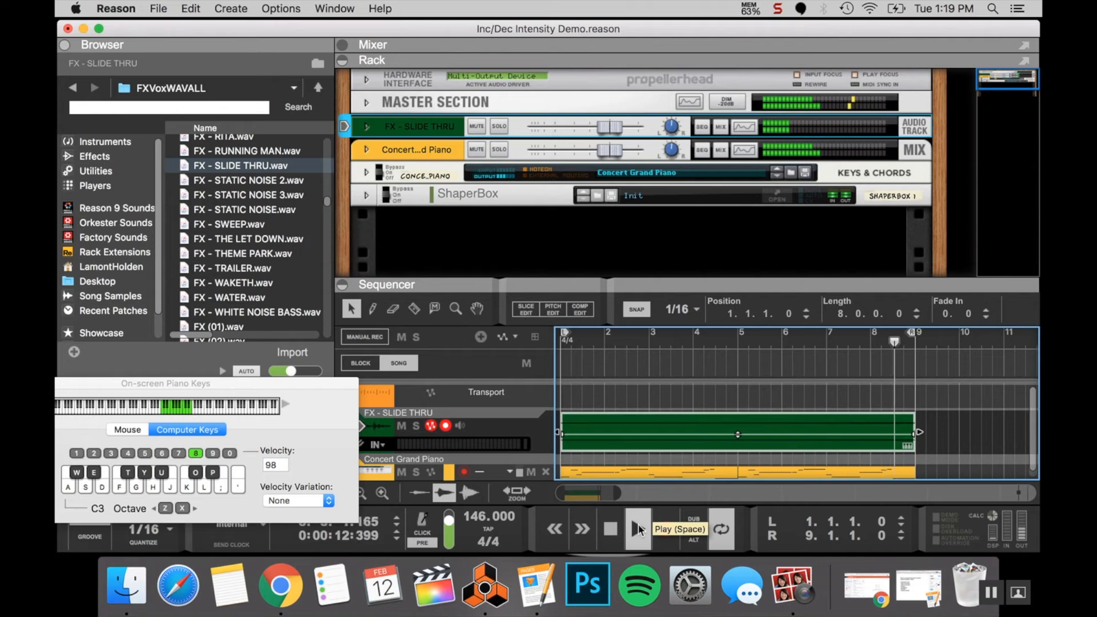
key("space")
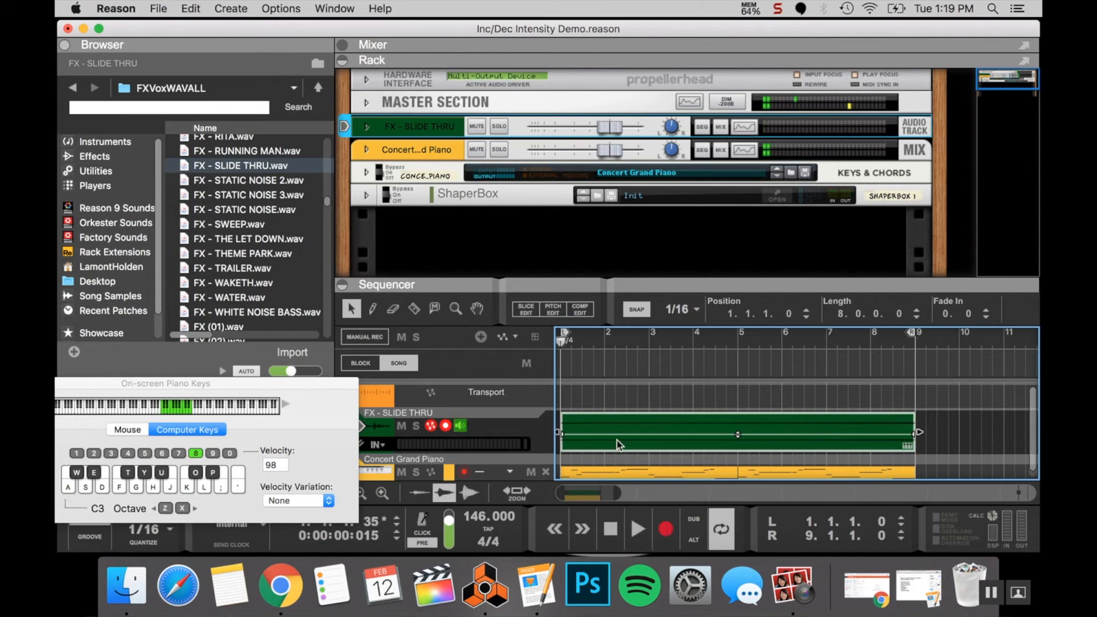
Delete the FX - SLIDE THRU clip and add a Dr. OctoRex instrument to the rack
key("Delete")
left_click(96, 141)
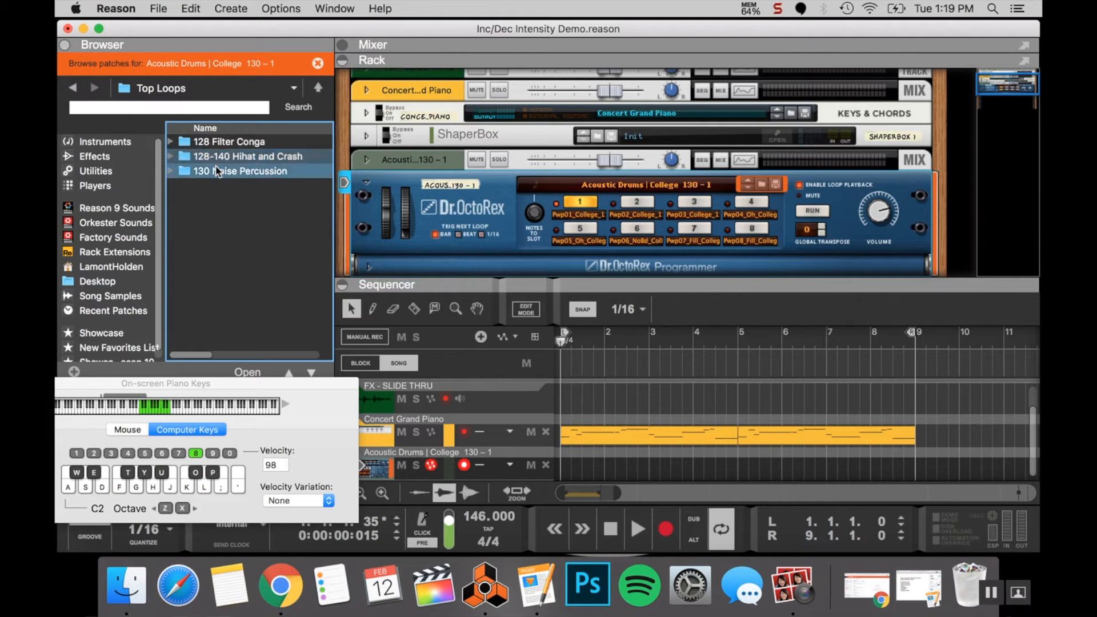
Load the ElcHse02_DeepSpace1_128_KTN loop from the 128-140 Hihat and Crash folder into Dr. OctoRex and play it with the piano
double_click(217, 170)
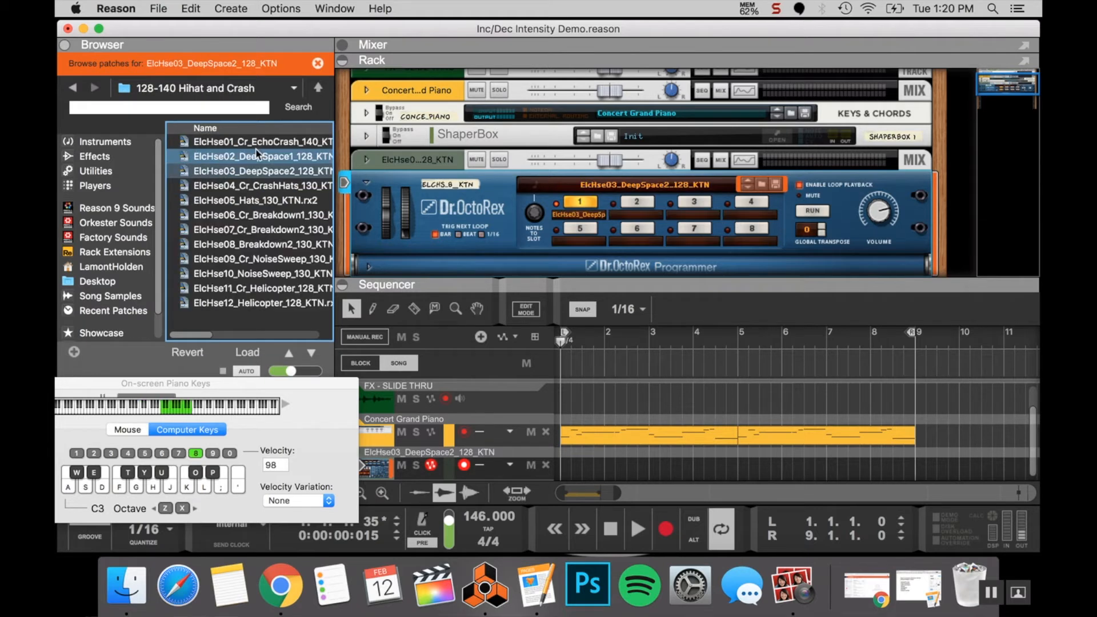
left_click(257, 152)
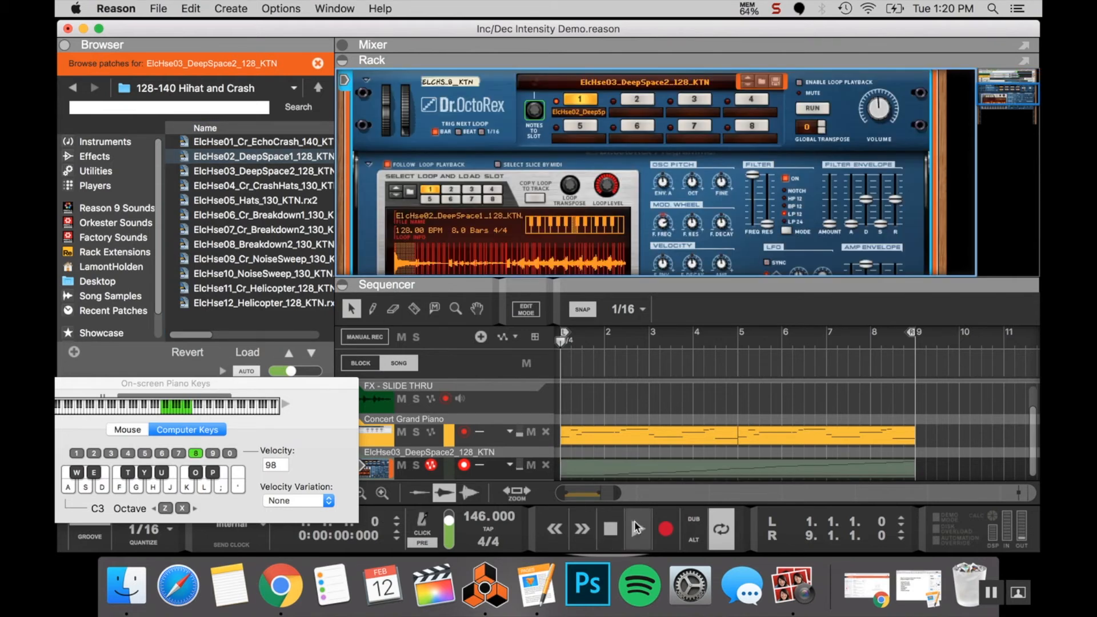
left_click(638, 529)
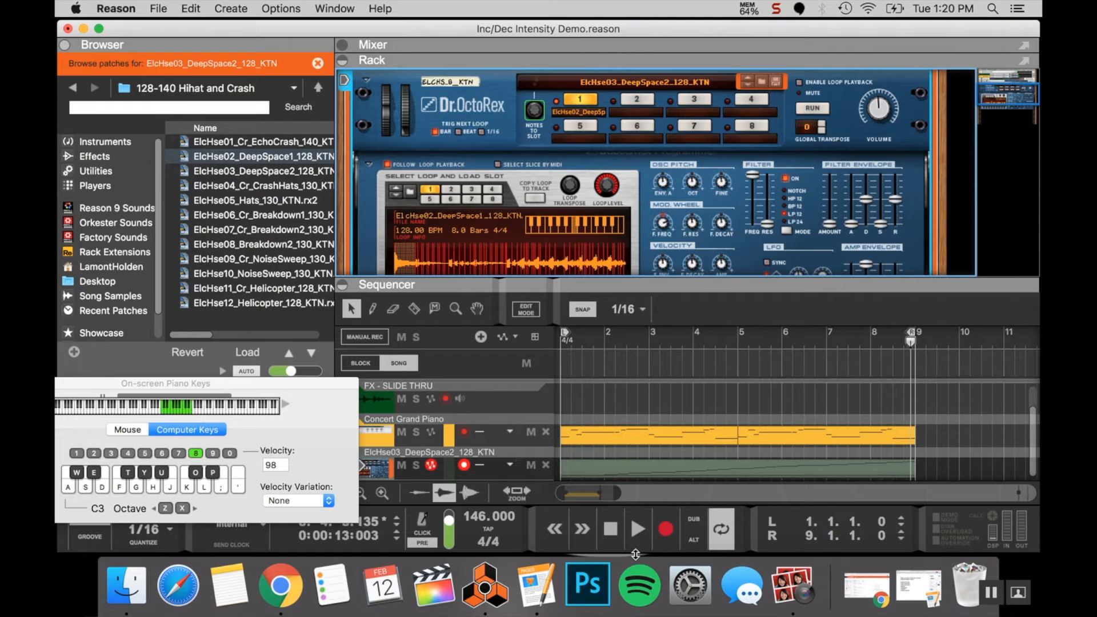
Undo the Dr. OctoRex additions so the rack holds only the piano and ShaperBox
key("super+Tab")
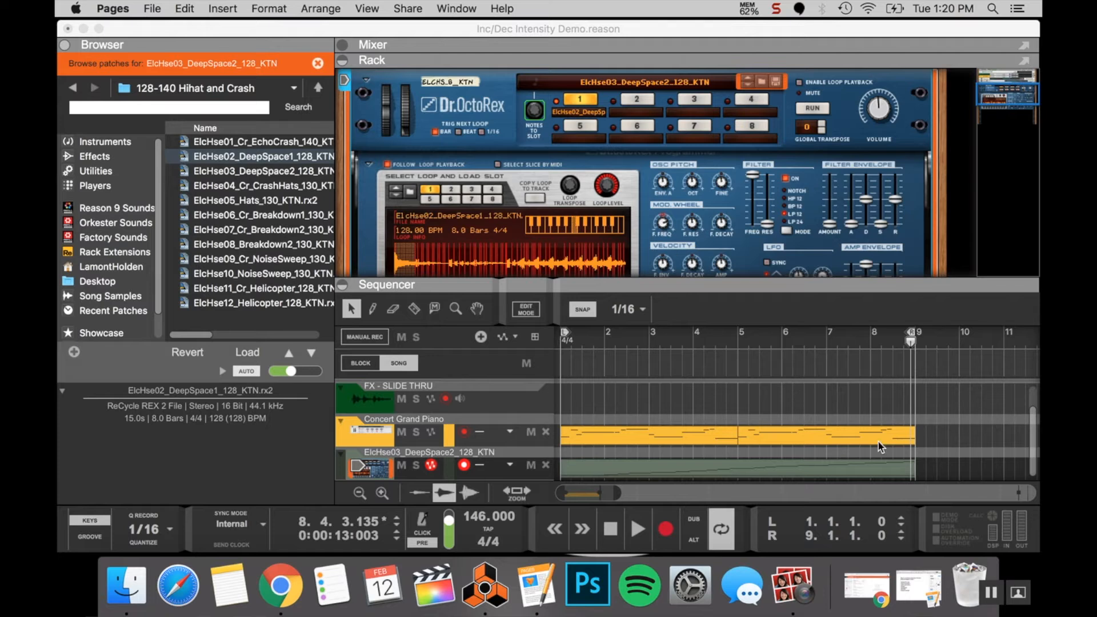
key("super+Tab")
key("super+z")
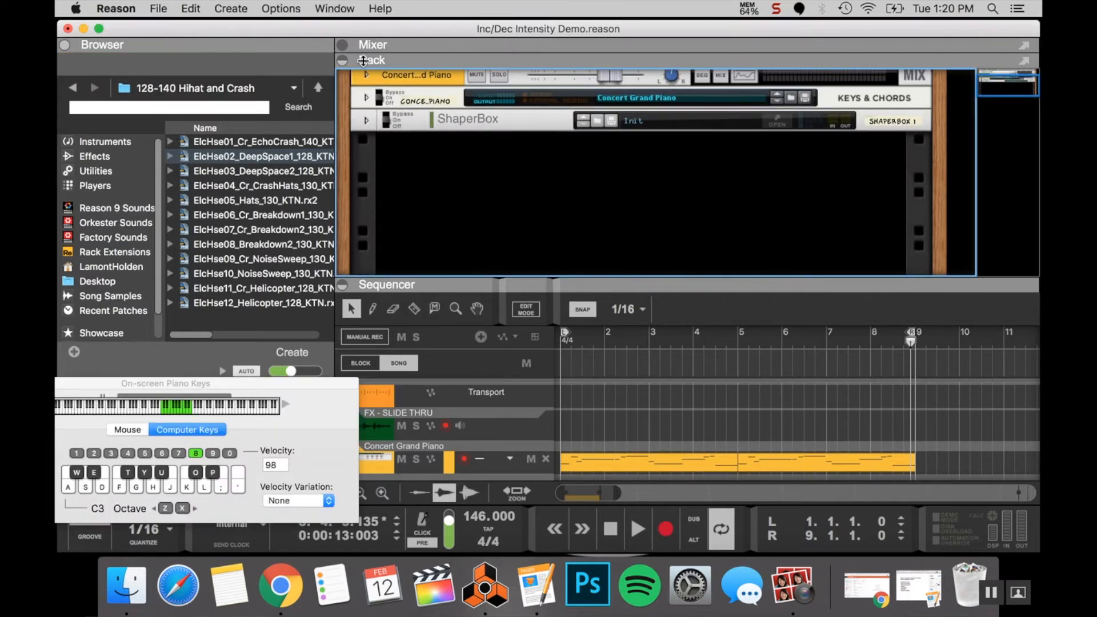
Create automation lanes for the LPF Frequency and HPF Frequency of the Concert Grand Piano mixer channel
left_click_drag(365, 61, 366, 198)
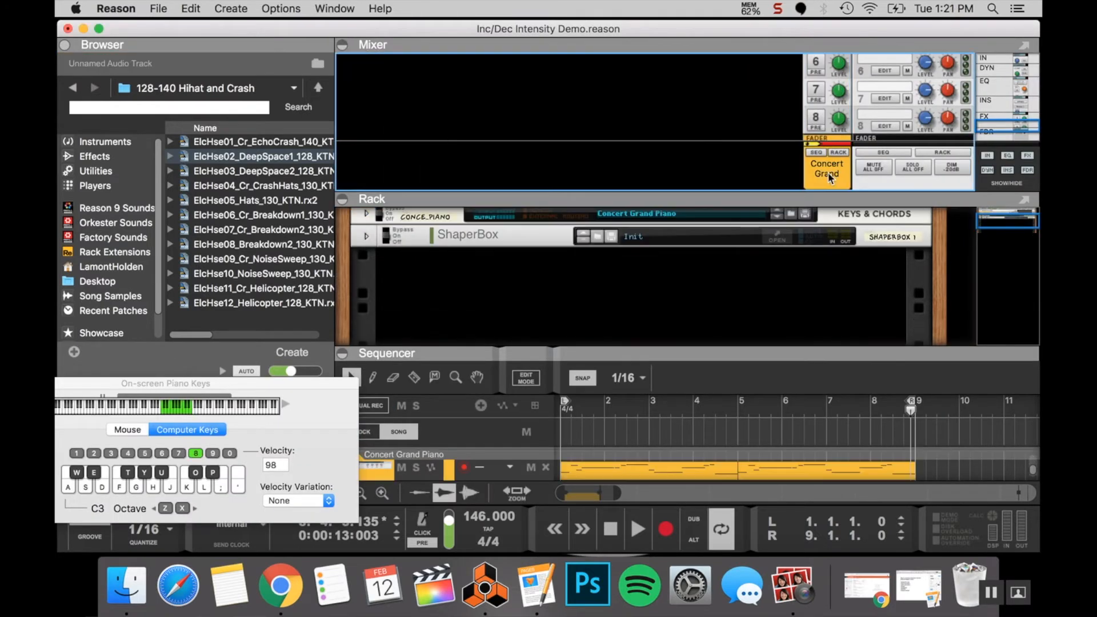
scroll(828, 173, "up", 5)
right_click(837, 84)
left_click(844, 92)
right_click(816, 109)
left_click(838, 117)
right_click(837, 119)
left_click(840, 127)
Draw a rising HPF Frequency clip over bars 1-4 and an LPF Frequency clip falling to about 176 over bars 5-8
mouse_move(562, 243)
left_mouse_down()
mouse_move(736, 232)
mouse_move(742, 220)
mouse_move(914, 219)
left_mouse_up()
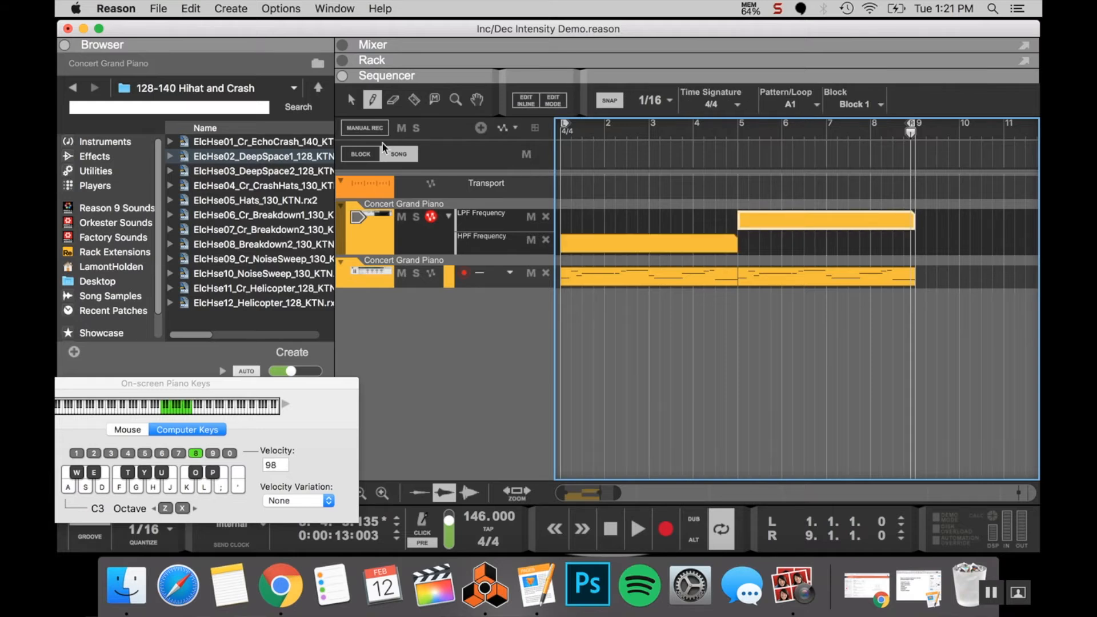
left_click(565, 238)
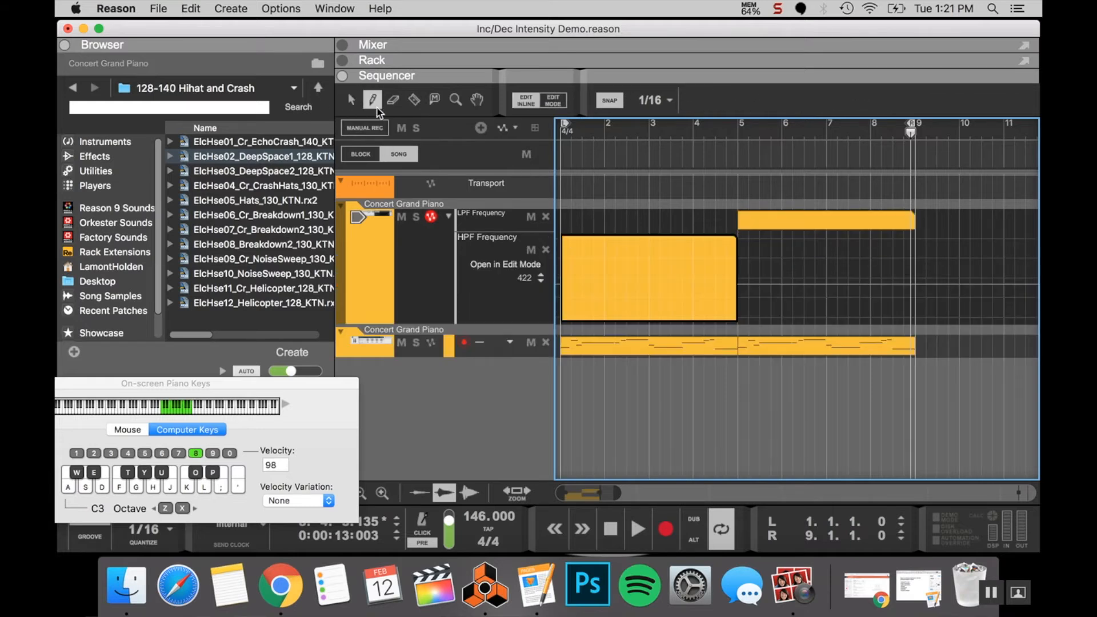
mouse_move(564, 279)
left_mouse_down()
mouse_move(740, 240)
mouse_move(912, 280)
left_mouse_up()
left_click(795, 226)
Play the song from the start to audition the piano's filter automation and leave the automation clip
left_click(610, 528)
left_click(638, 529)
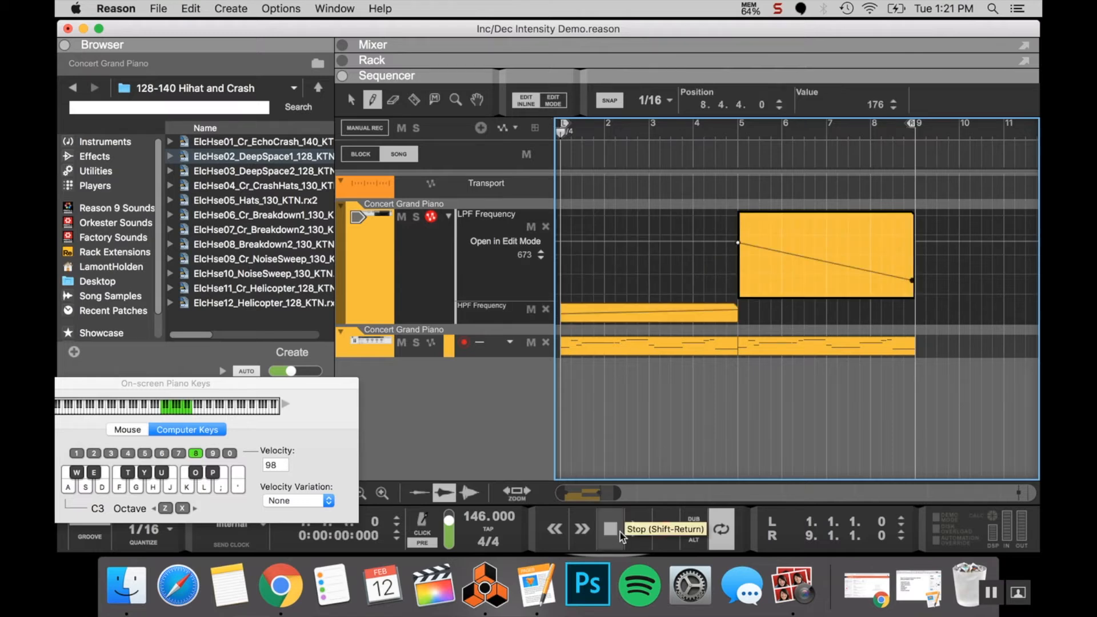
left_click(661, 398)
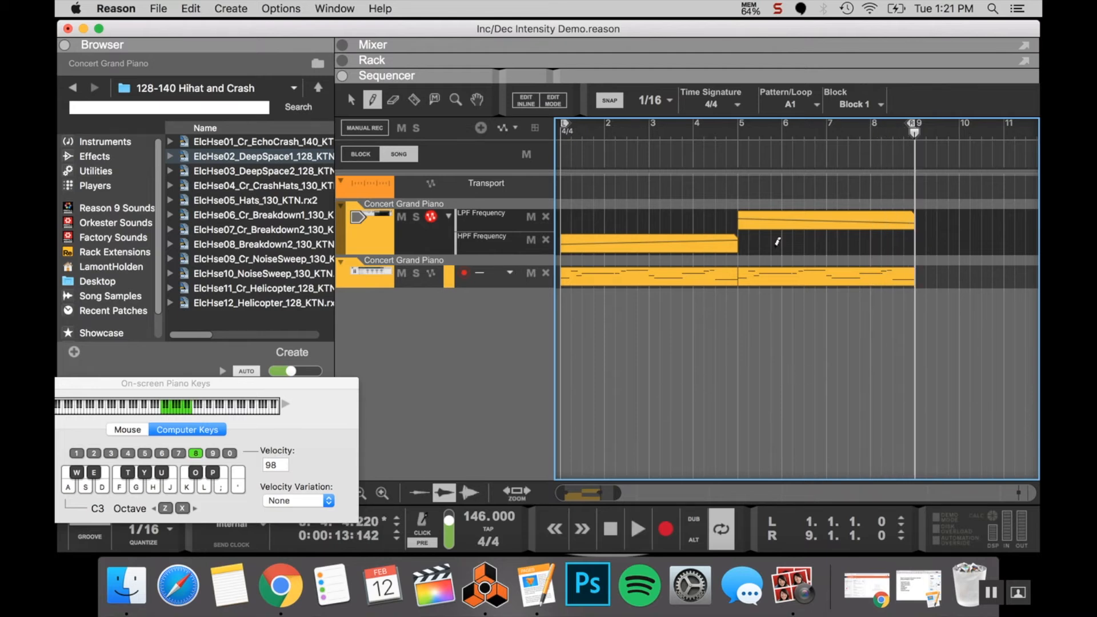
Move the LPF Frequency clip to bar 1 and the HPF Frequency clip to bar 5, reverse both clips and play the song
left_click(351, 99)
left_click_drag(766, 221, 589, 221)
left_click_drag(588, 245, 764, 255)
left_click_drag(940, 211, 721, 253)
right_click(677, 221)
left_click(726, 541)
left_click(640, 529)
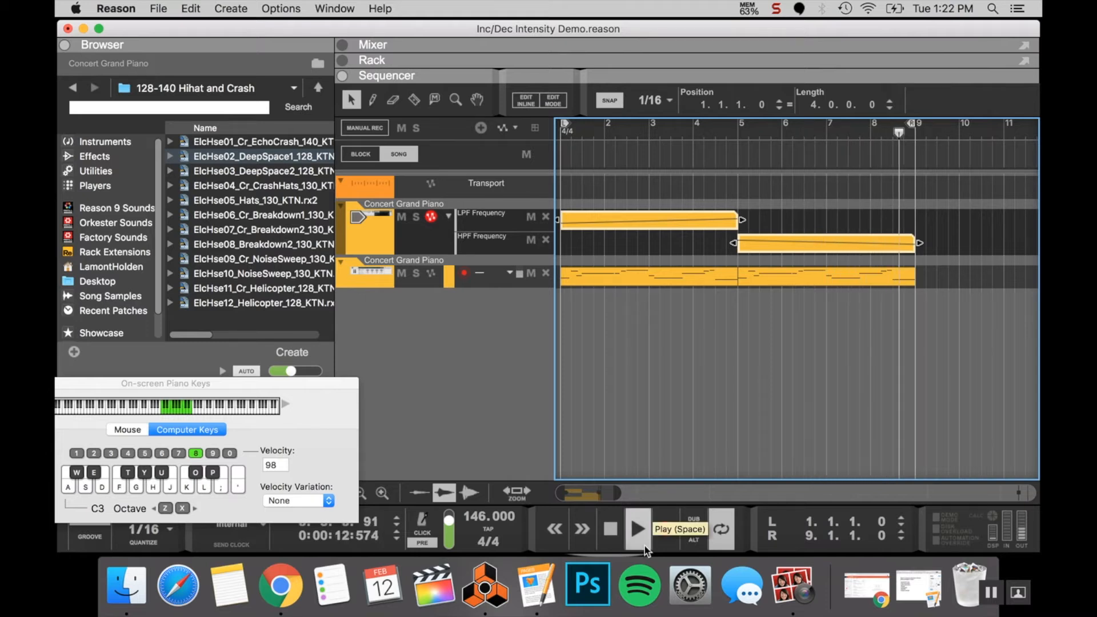
key("space")
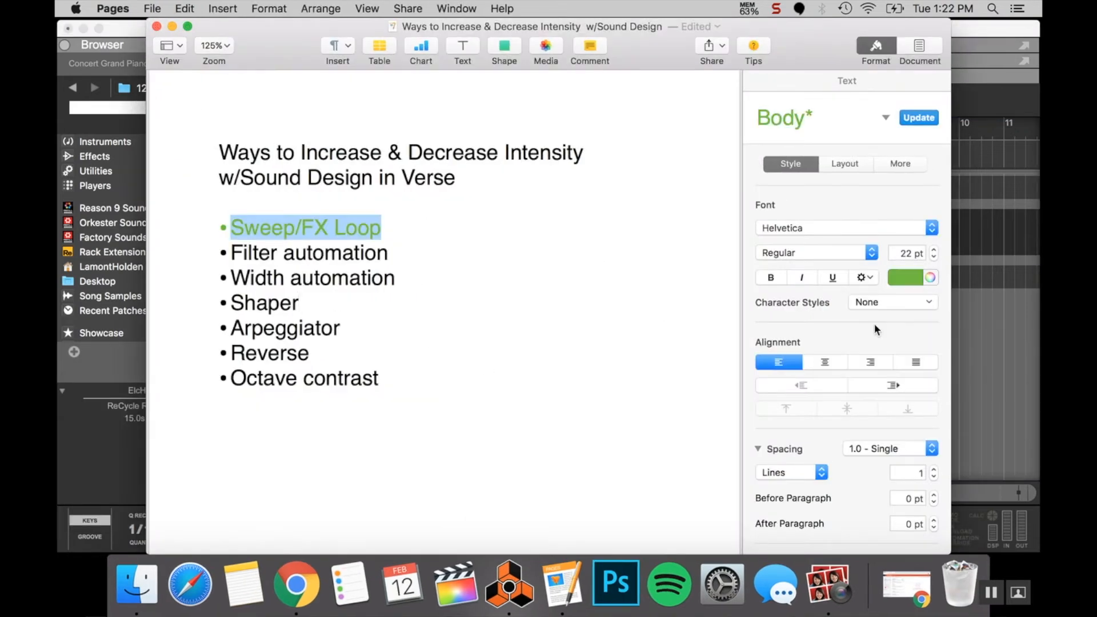
Switch to the Pages list and mark the Filter automation bullet green
left_click(398, 258)
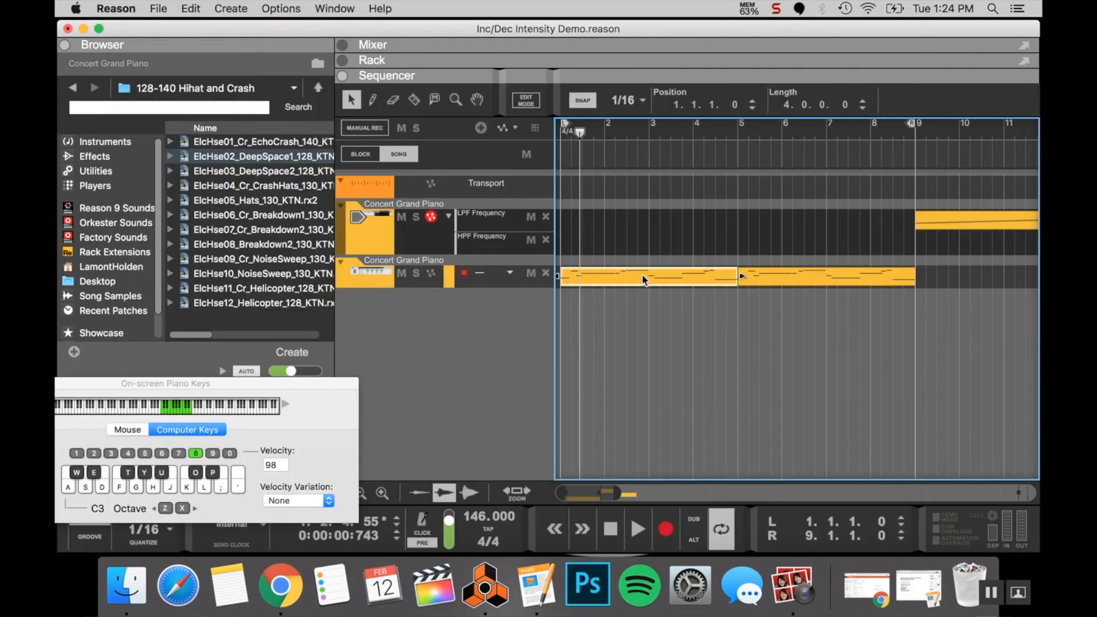
Move all notes of the second piano clip down one octave with the snap set to Bar, and audition the result
double_click(642, 273)
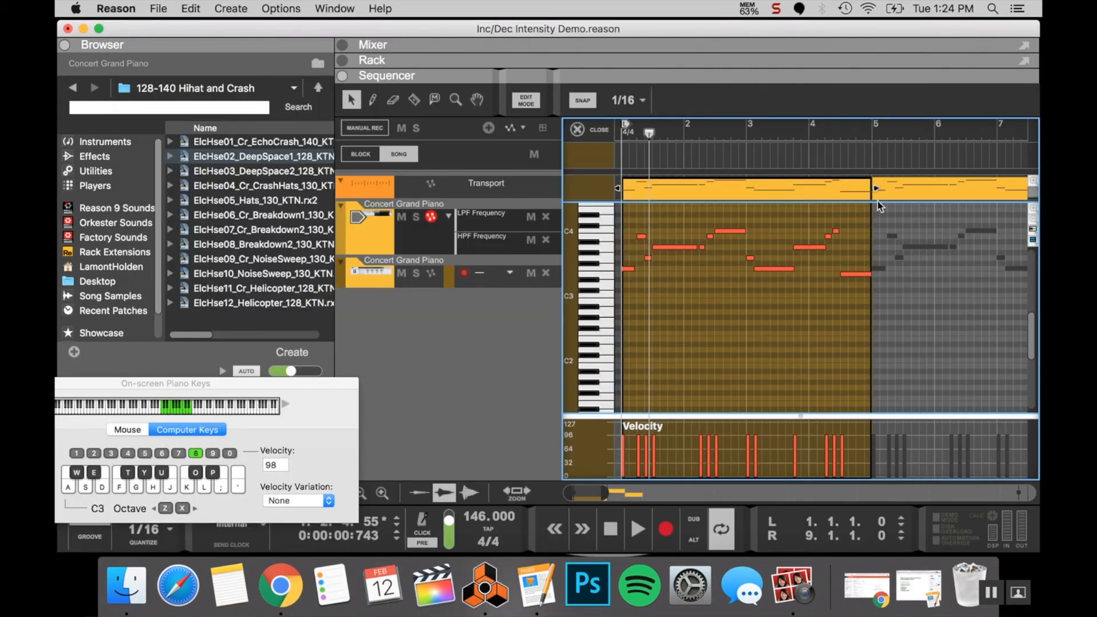
left_click(891, 193)
scroll(796, 239, "right", 5)
left_click(642, 100)
key("super+a")
left_click_drag(916, 274, 915, 337)
scroll(915, 337, "left", 5)
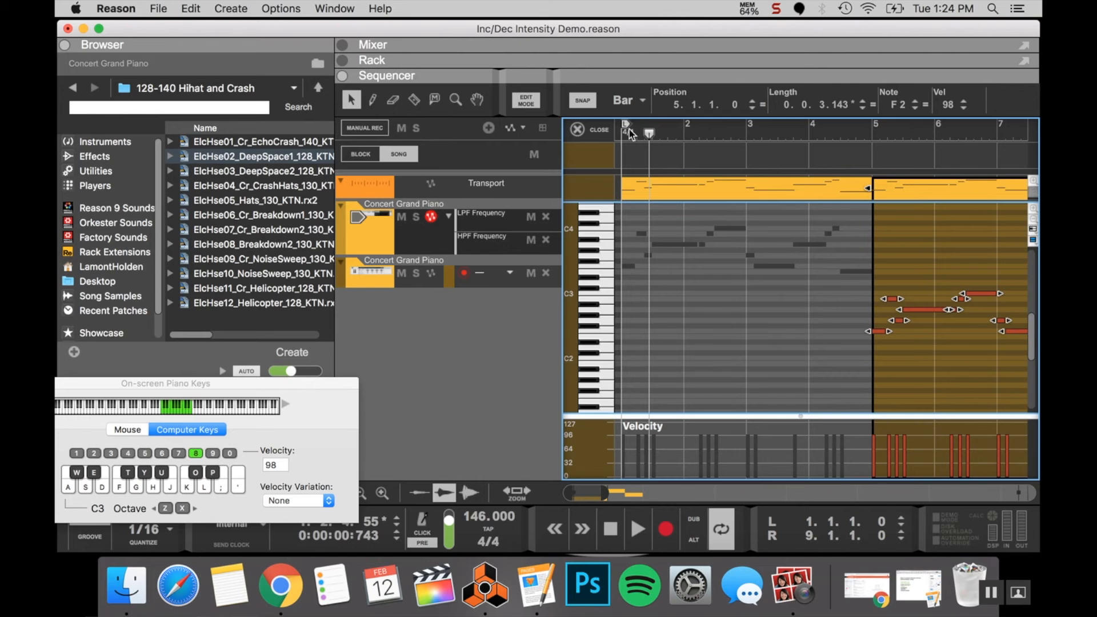
key("space")
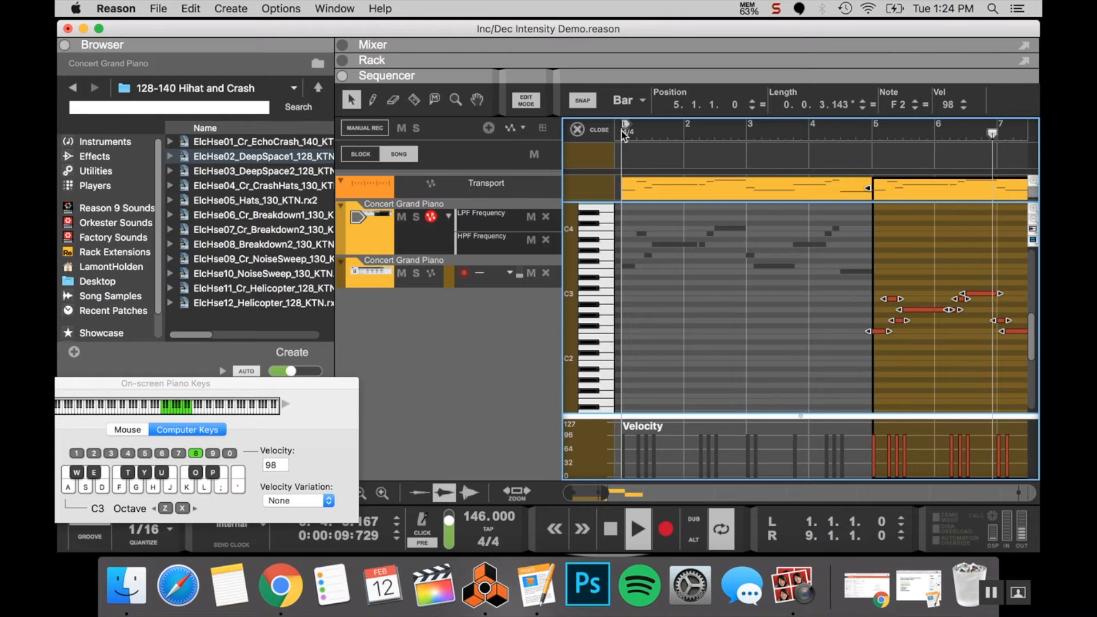
Swap the two piano clips so the low-octave clip starts at bar 1 and the original at bar 5, and play the song
left_click(605, 133)
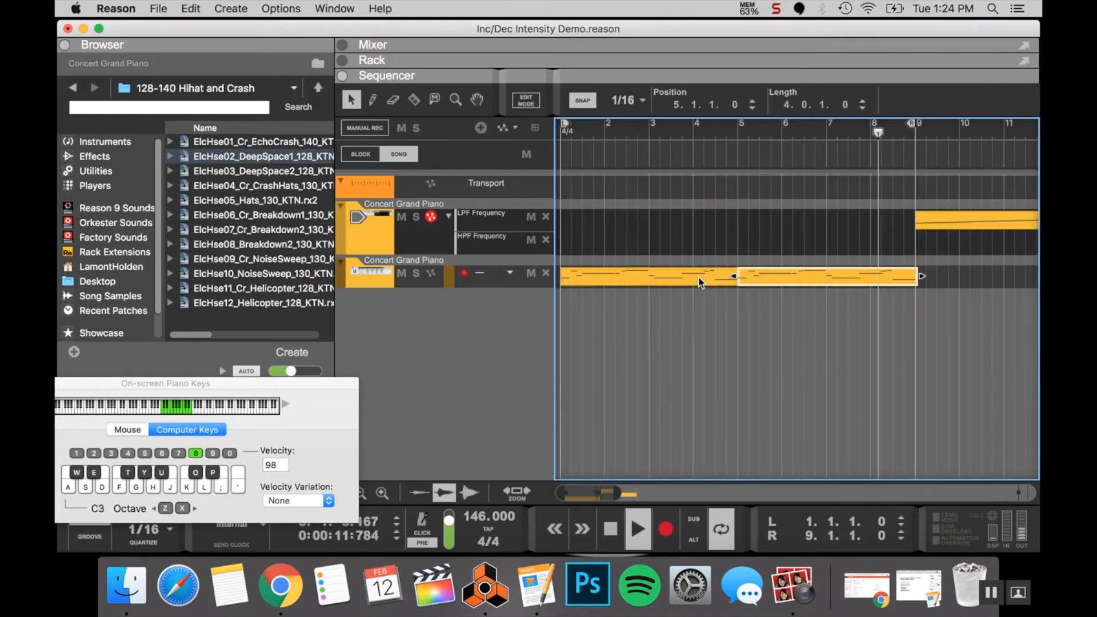
left_click_drag(635, 276, 956, 258)
left_click_drag(827, 276, 556, 282)
key("space")
left_click_drag(880, 276, 752, 277)
left_click(612, 528)
left_click(635, 528)
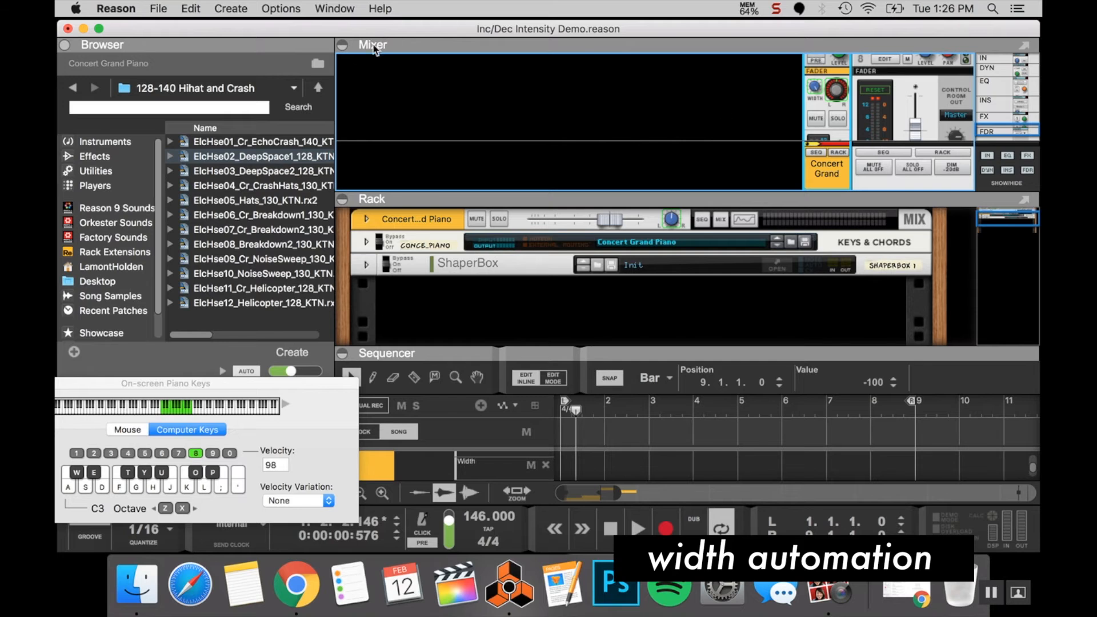
Delete the leftover automation clip at bar 9 and draw a four-bar clip at bar 1 in the piano channel's Width lane
left_click(342, 45)
left_click(342, 61)
scroll(923, 274, "right", 2)
left_click(923, 274)
key("BackSpace")
left_click(372, 100)
scroll(594, 251, "left", 2)
left_click_drag(563, 265, 736, 263)
key("q")
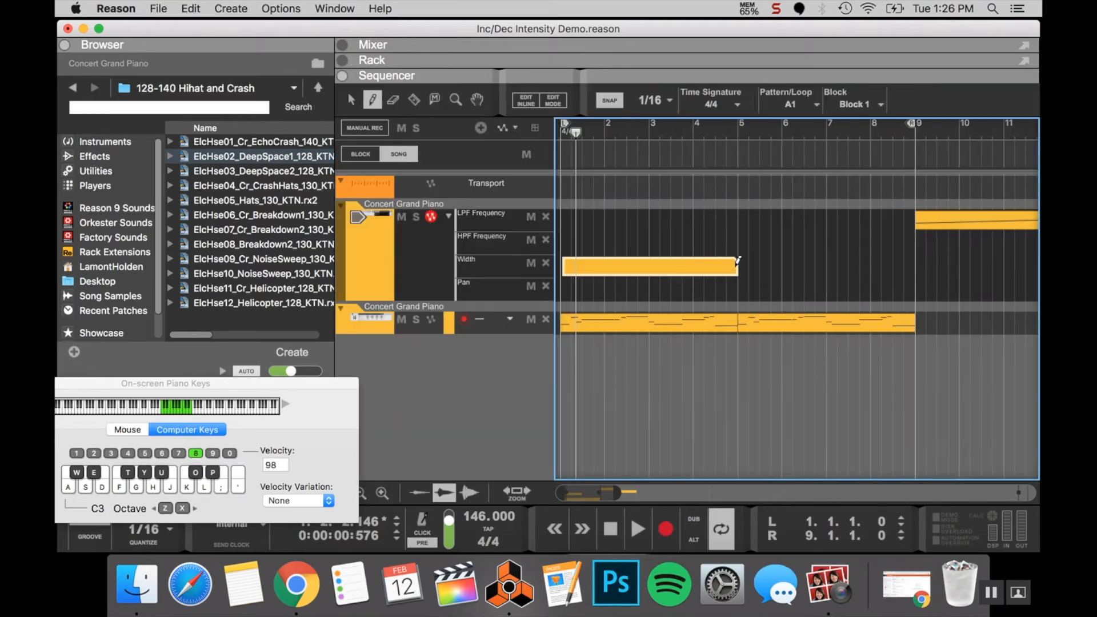
Draw a rising ramp in the Width clip reaching 113 at bar 5 and audition it from the start
double_click(584, 272)
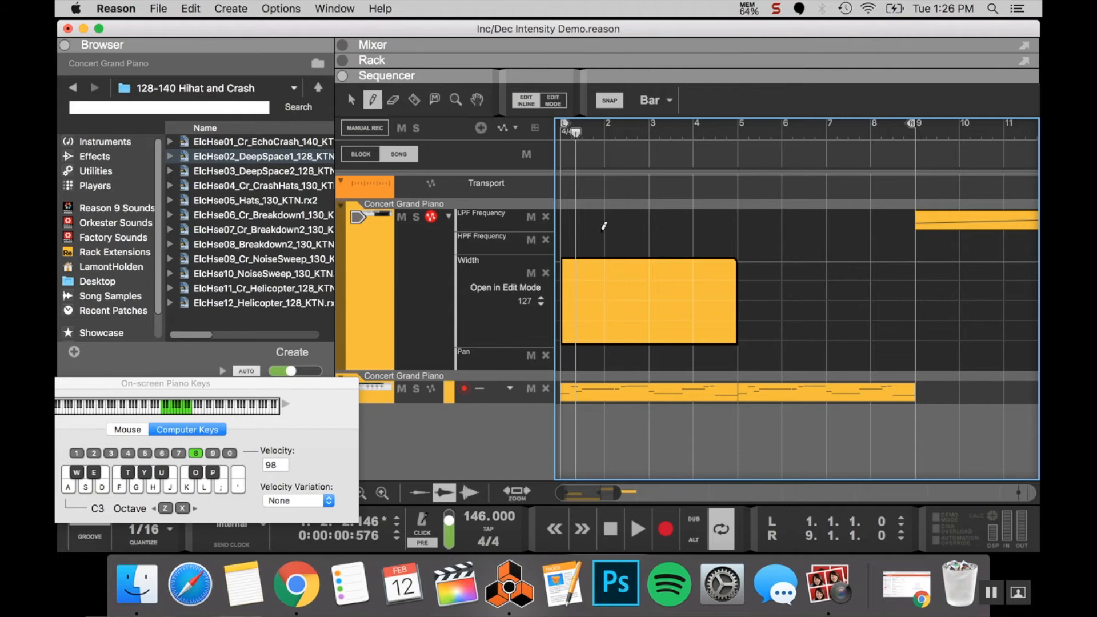
left_click(729, 265)
left_click(559, 134)
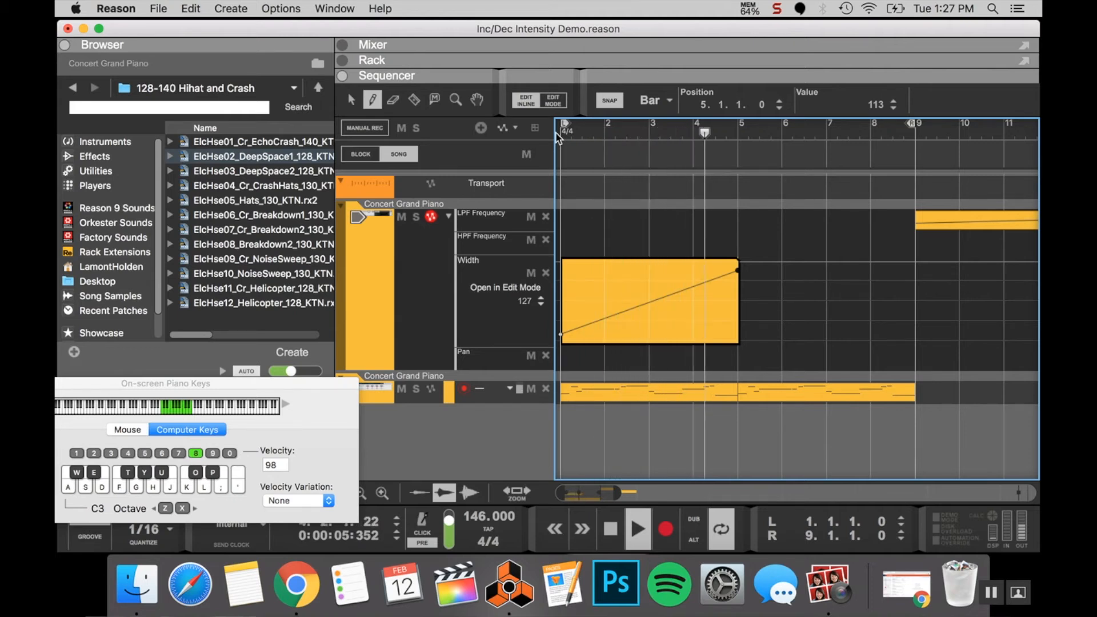
key("space")
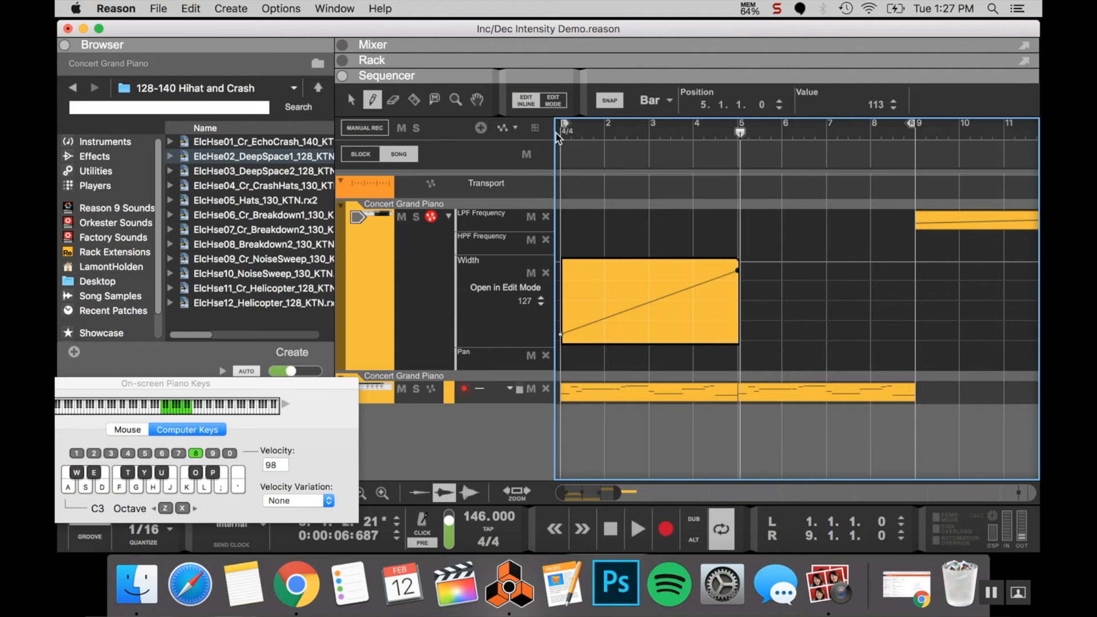
Reverse the four-bar Width clip and play the song from the start
left_click(339, 43)
left_click(339, 41)
right_click(643, 263)
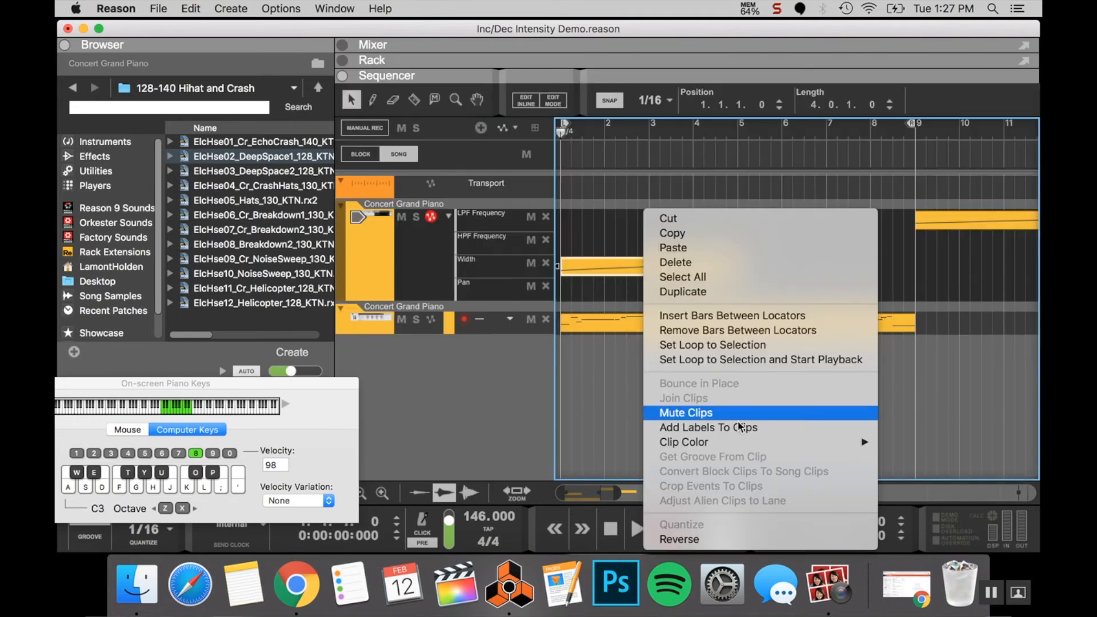
left_click(695, 540)
left_click(637, 530)
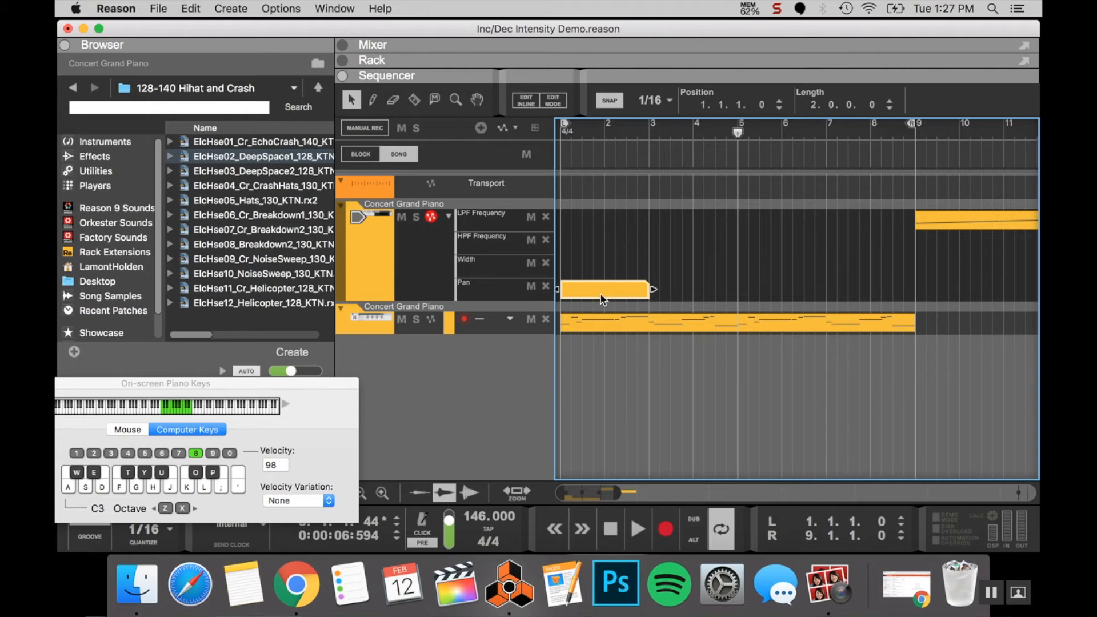
Shorten the Pan clip to about one beat before bar 3, set its pan value to 69 and play the song
left_click_drag(597, 285, 640, 296)
key("super+z")
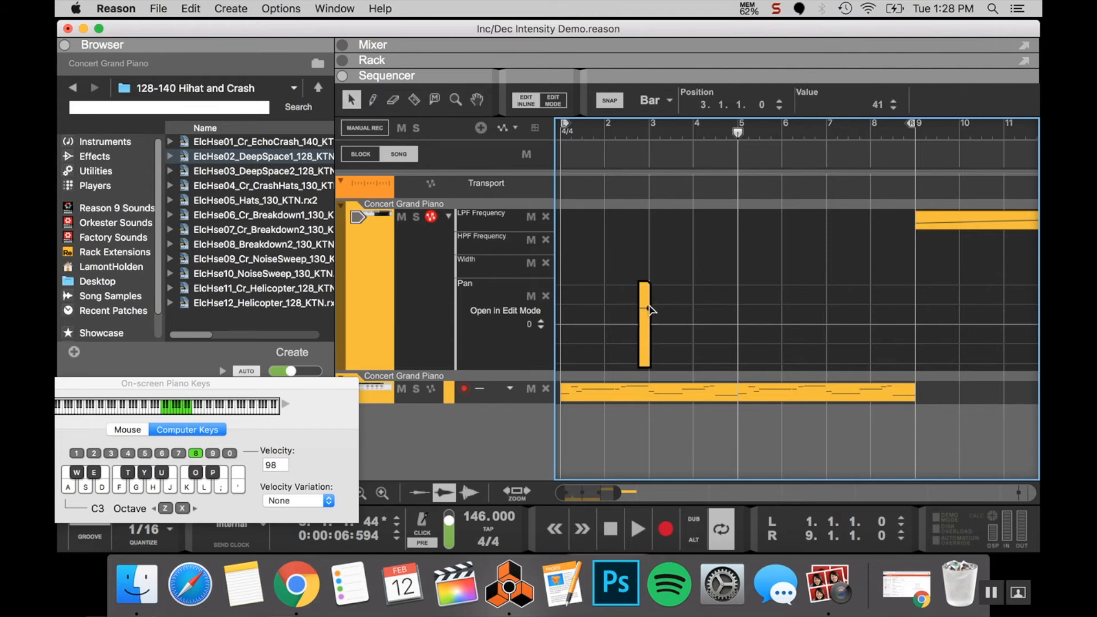
key("space")
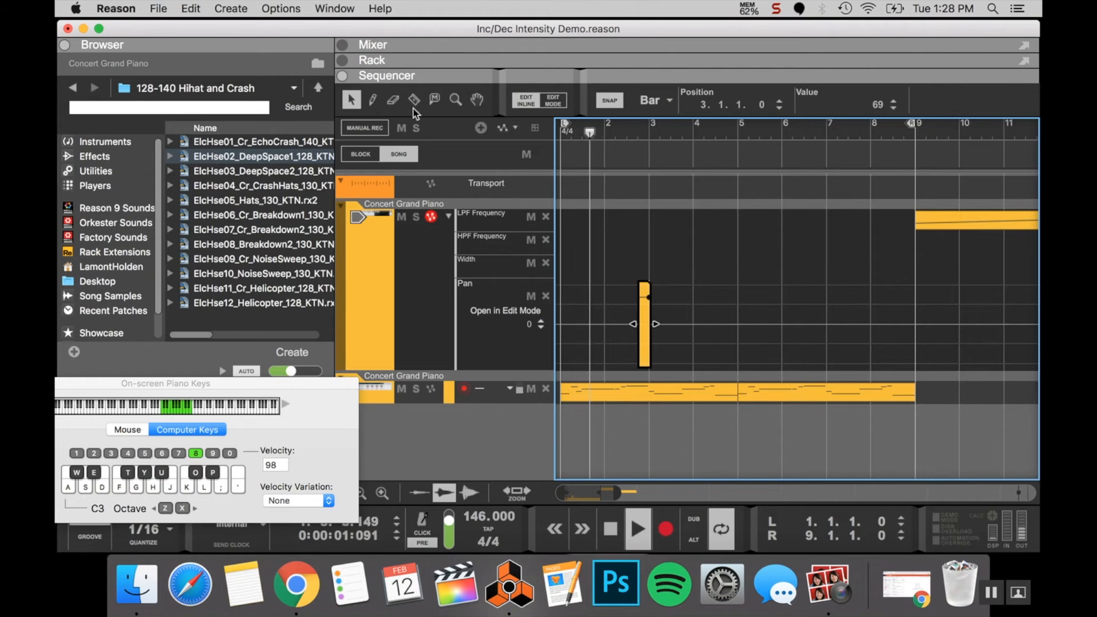
left_click(584, 208)
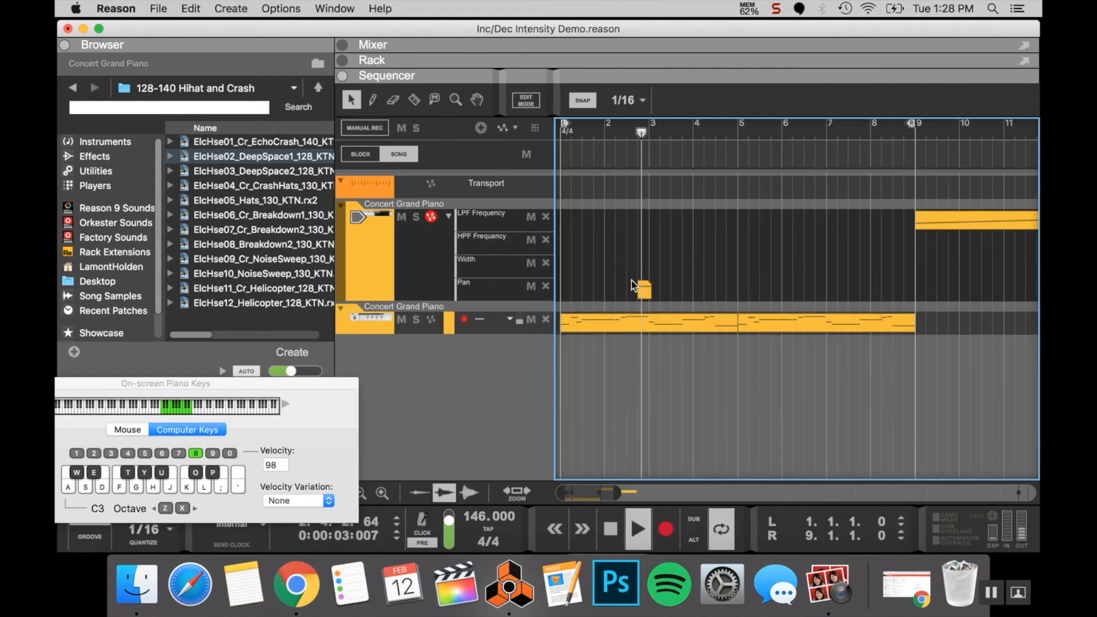
Copy the short Pan clip to the ends of bars 4, 6 and 8 during playback and select all the Pan clips
left_click_drag(644, 293, 733, 292)
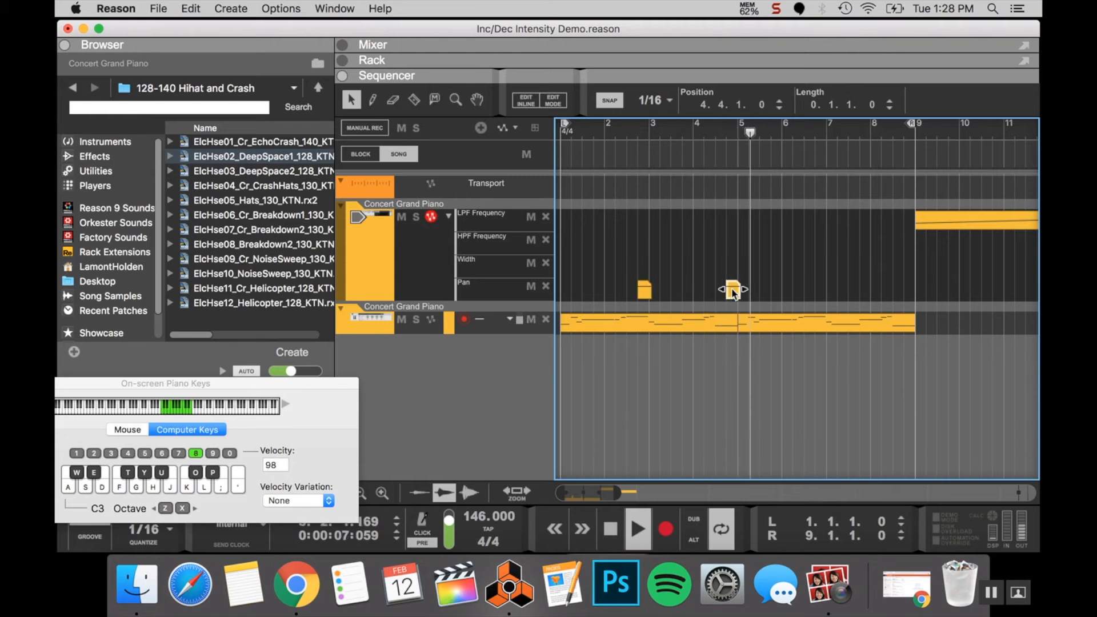
left_click_drag(733, 292, 906, 294)
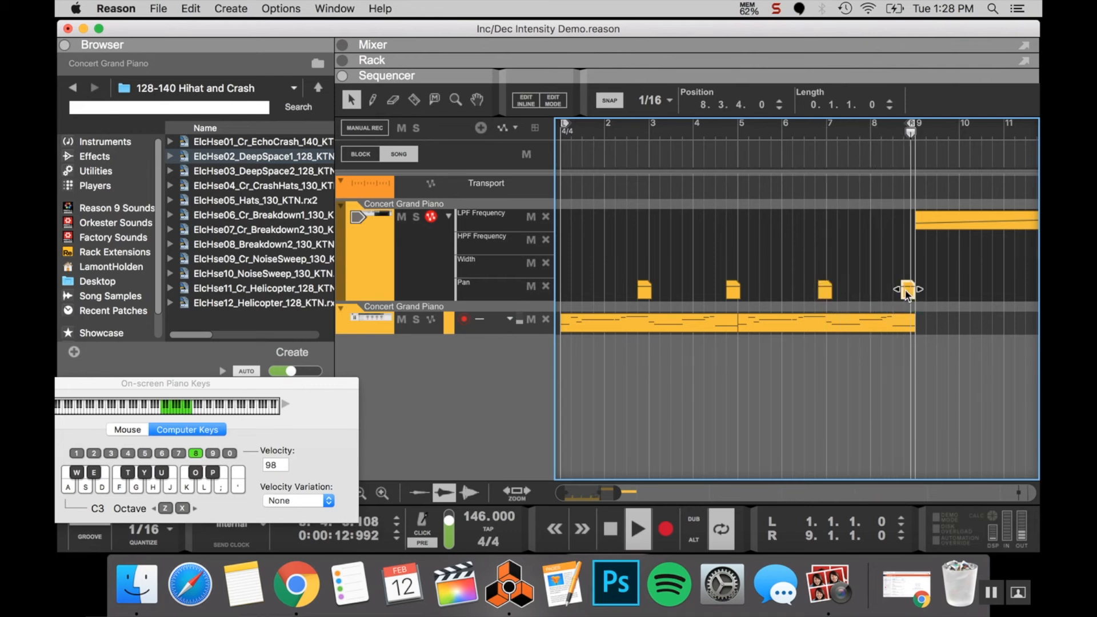
key("space")
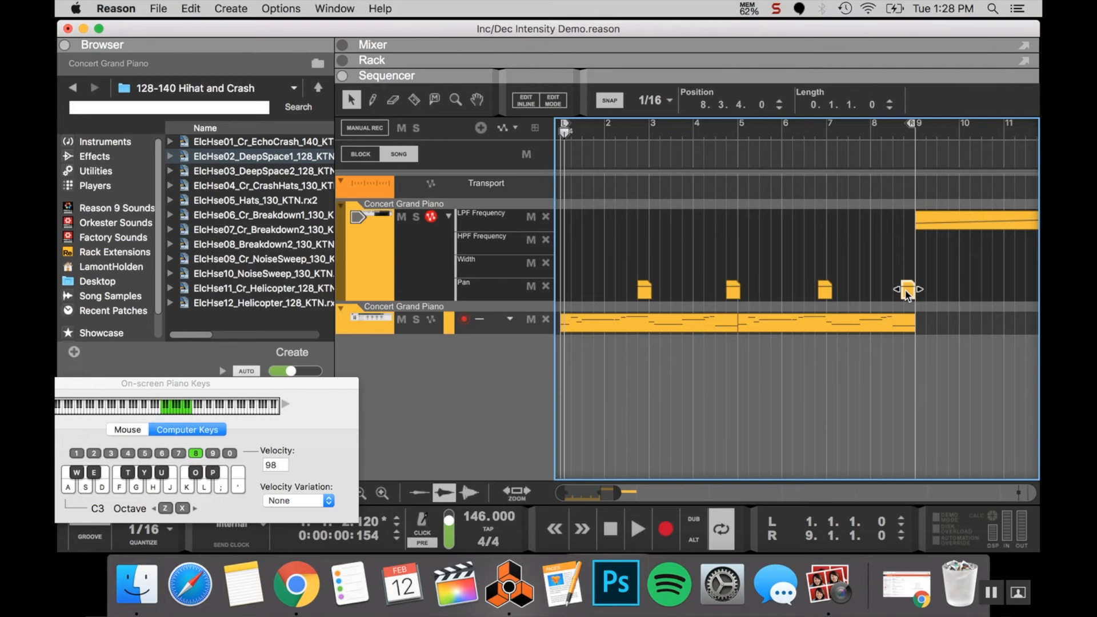
left_click_drag(1000, 300, 633, 266)
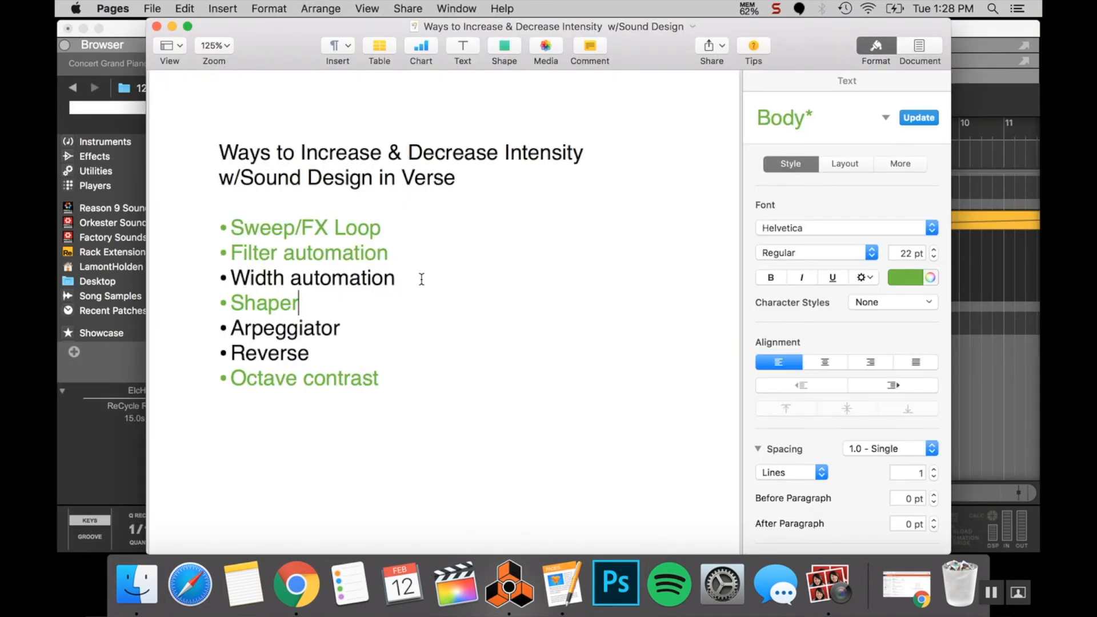
Switch to the Pages list and give the Width automation bullet the same green text style as the finished bullets
left_click_drag(421, 279, 252, 277)
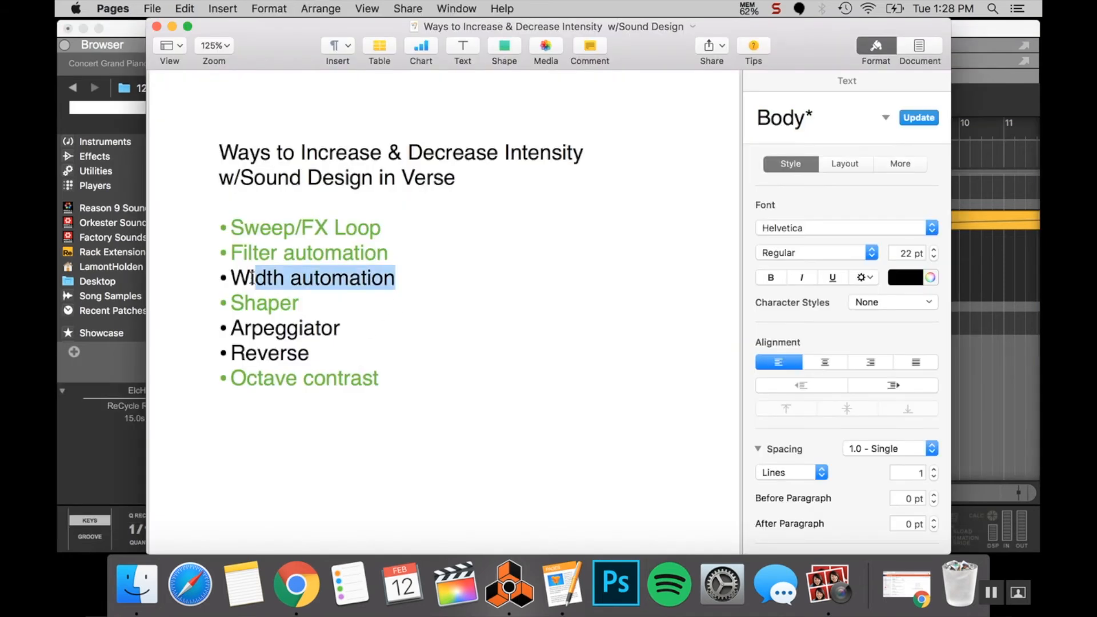
key("super+alt+v")
left_click(345, 314)
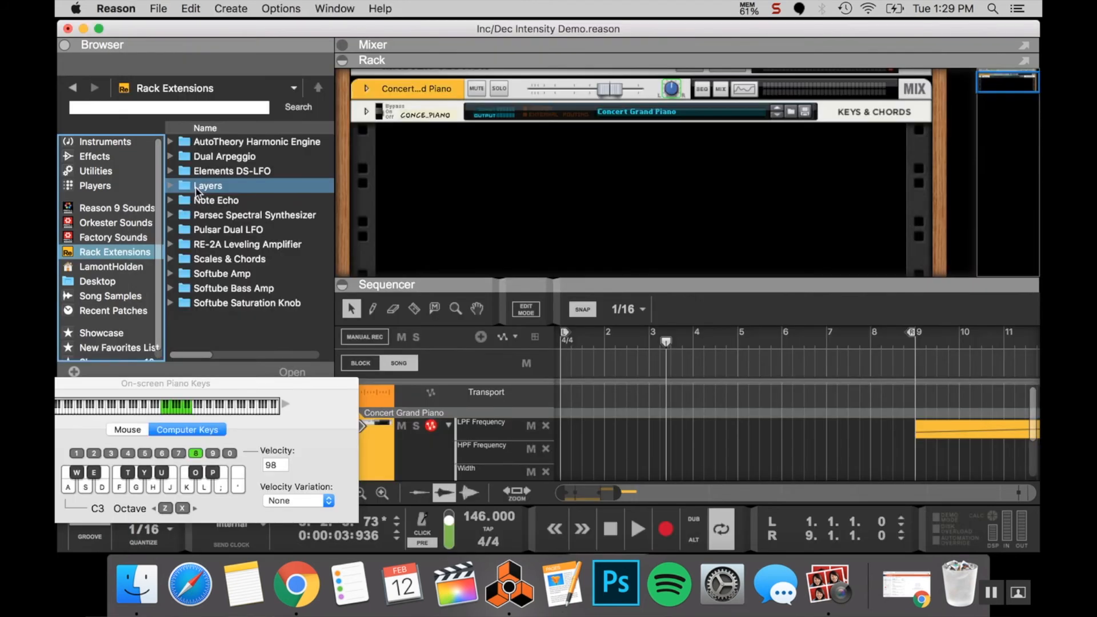
Switch back to Reason and add a Dual Arpeggio player to the Concert Grand Piano in the rack
left_click(95, 185)
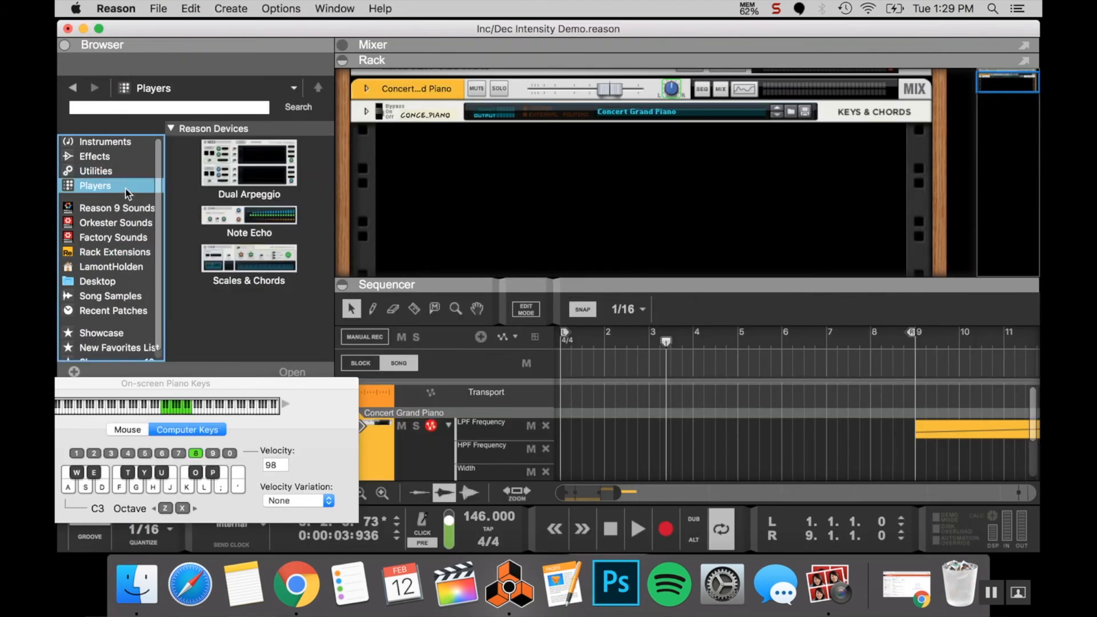
left_click(220, 264)
left_click(222, 188)
left_click_drag(227, 201, 445, 182)
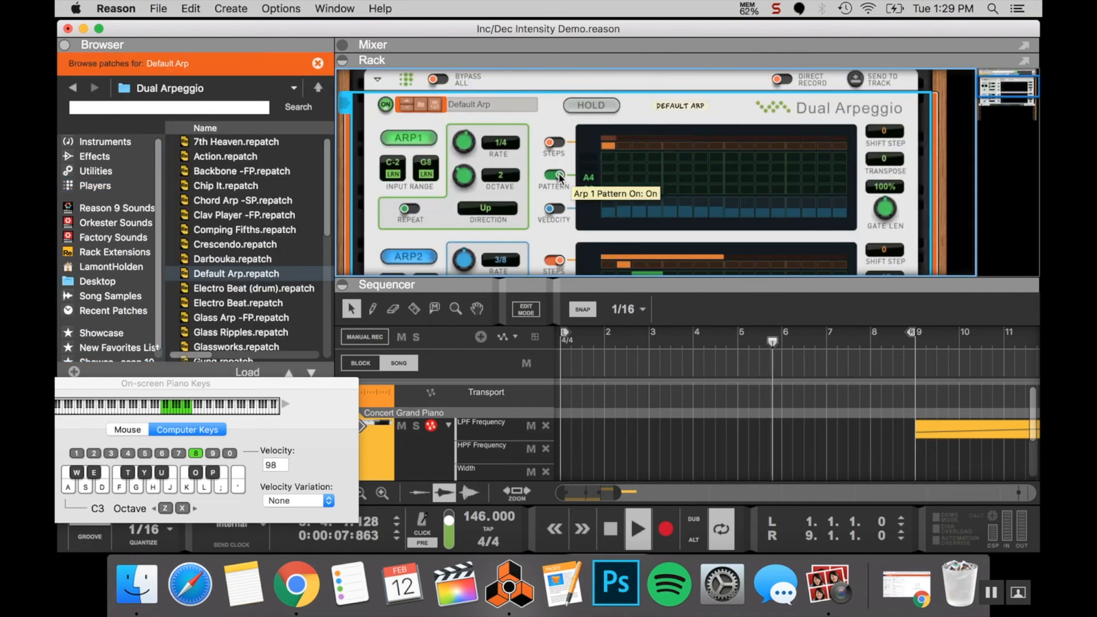
Toggle the pattern of Arp 1 in the Dual Arpeggio player
left_click(559, 175)
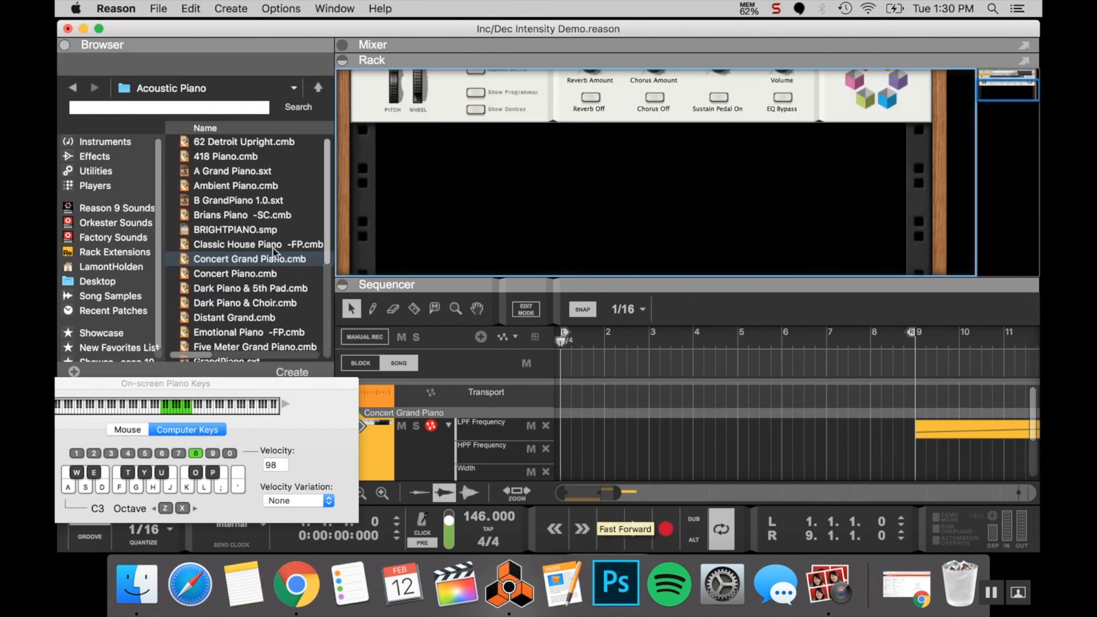
Load the Easy Multiband Gate 2 patch from the Pulsar Dual LFO Tremolo effects onto the piano, and audition the song with it
left_click(114, 251)
double_click(228, 229)
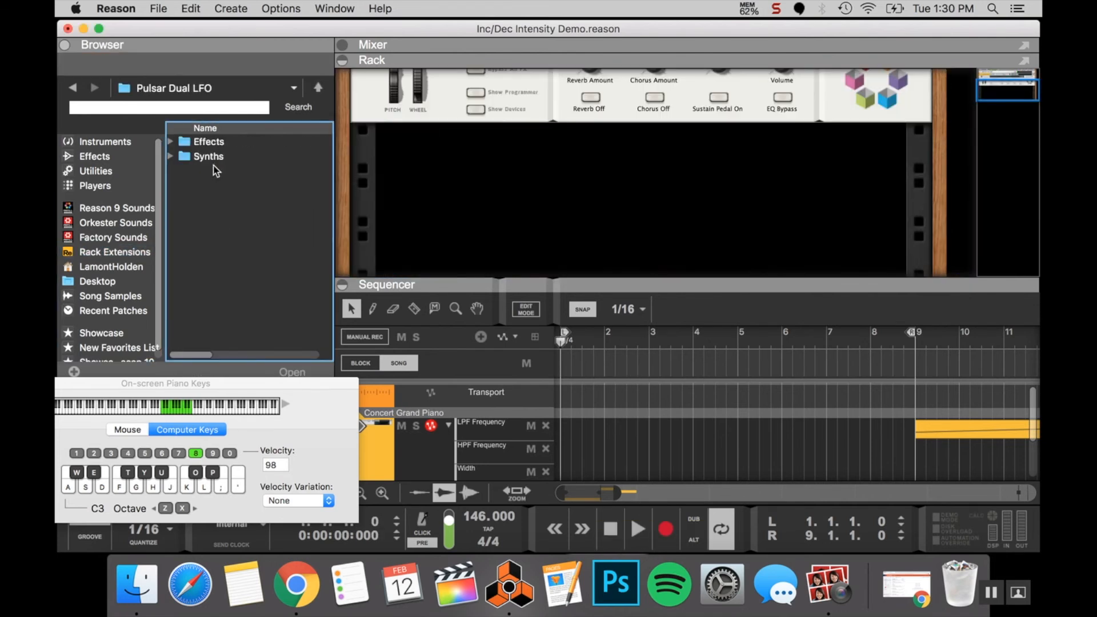
double_click(222, 141)
left_click(231, 201)
double_click(253, 156)
left_click(636, 528)
scroll(594, 169, "up", 3)
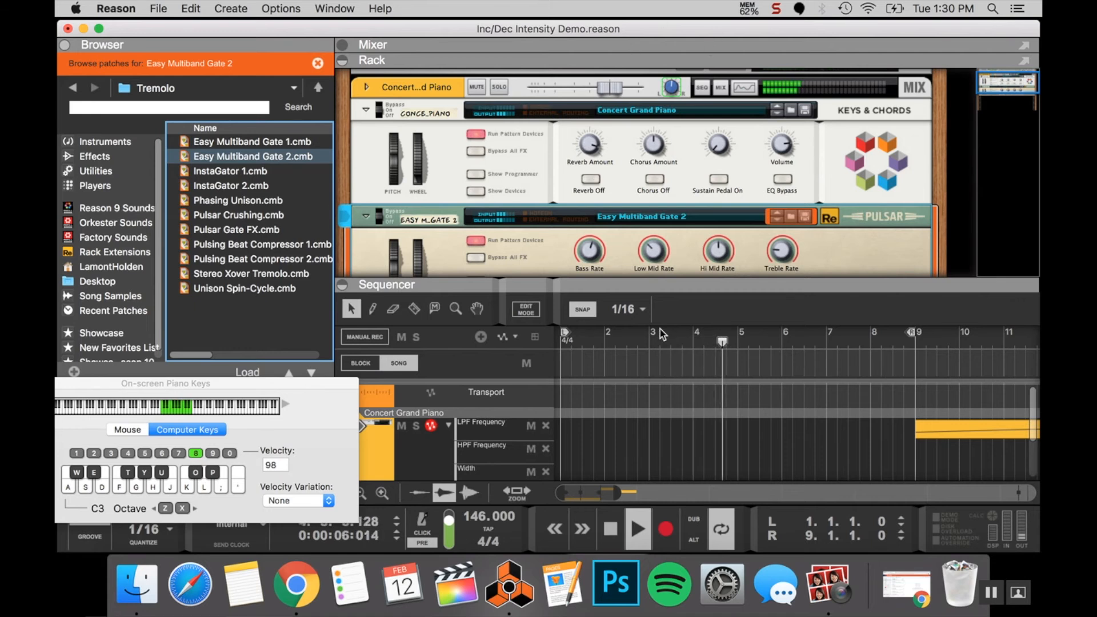
left_click(607, 530)
Find the HalfTime effect by searching the effects for "half" and add it to the rack beneath the Easy Multiband Gate 2
scroll(521, 211, "down", 5)
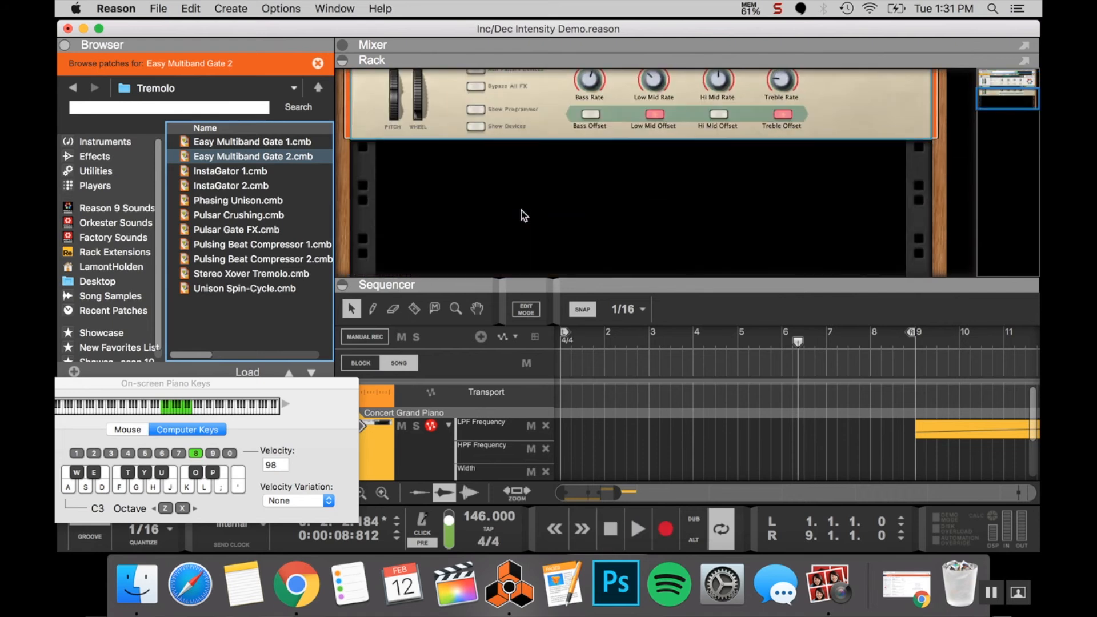
left_click(94, 156)
left_click(130, 113)
type("hal")
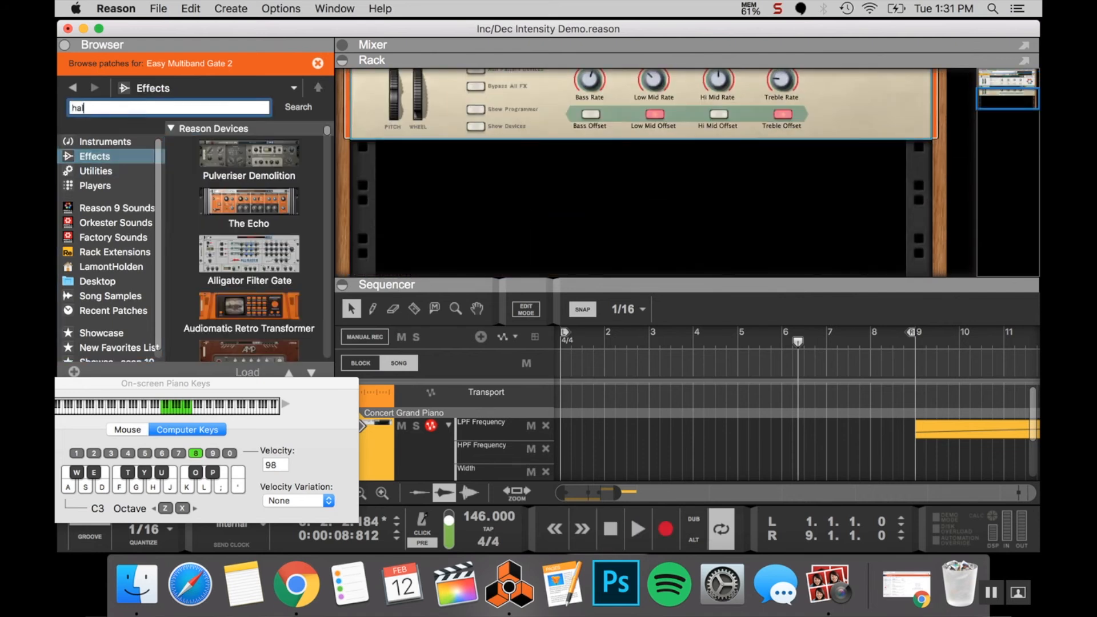
type("f")
key("Return")
left_click_drag(245, 171, 480, 194)
Play the song with HalfTime, try its 1/2 loop length, return it to 1 Bar and stop playback
left_click(610, 529)
left_click(634, 535)
double_click(711, 208)
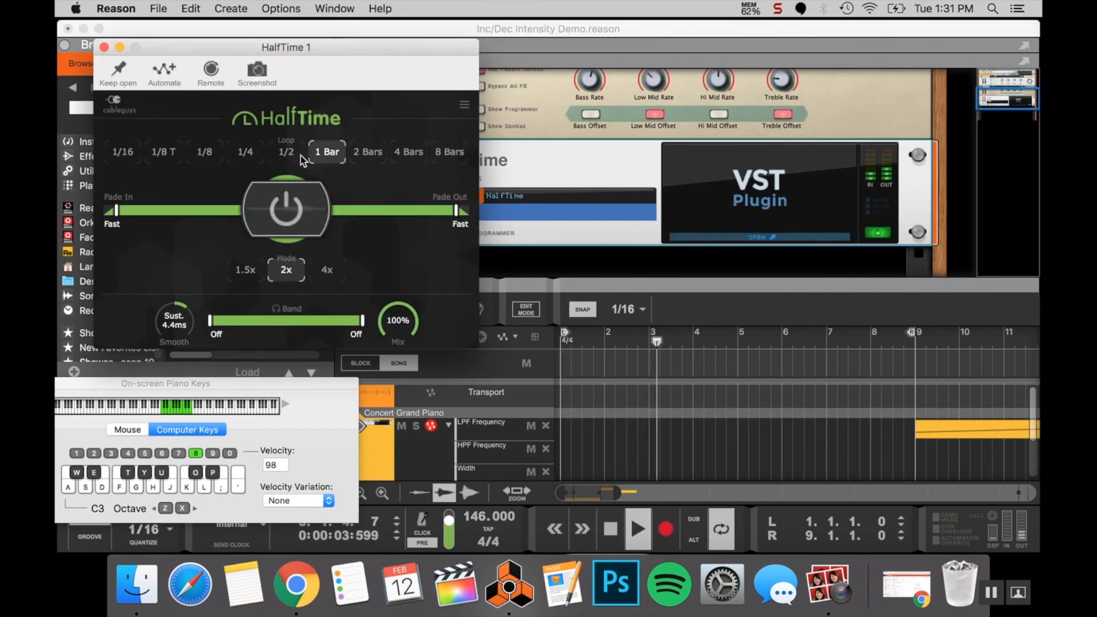
left_click(291, 152)
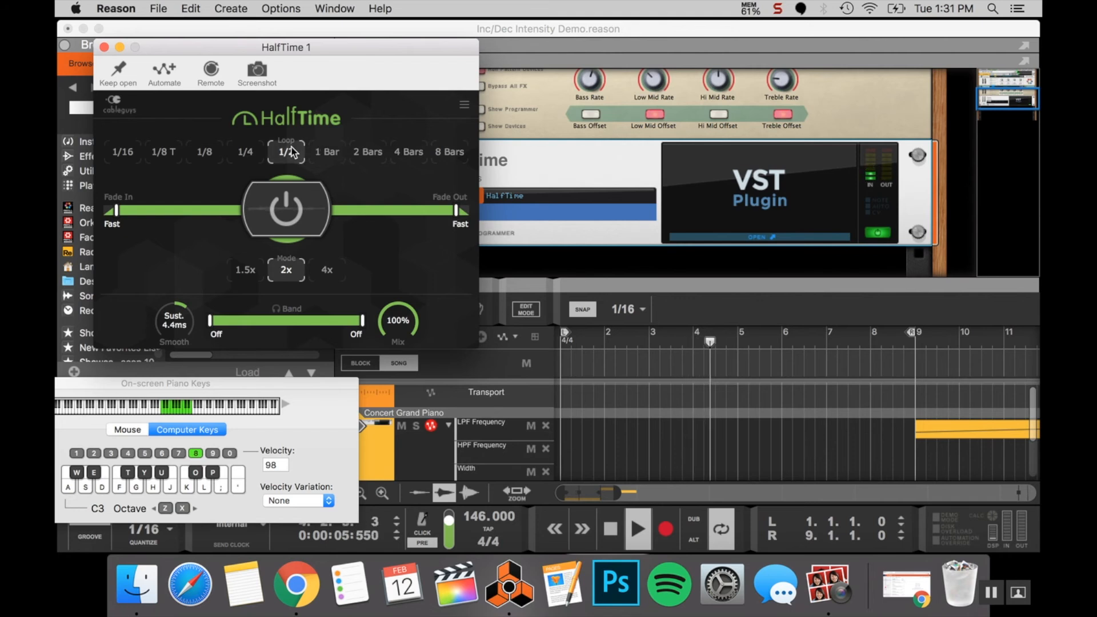
left_click(326, 152)
left_click(104, 46)
double_click(693, 176)
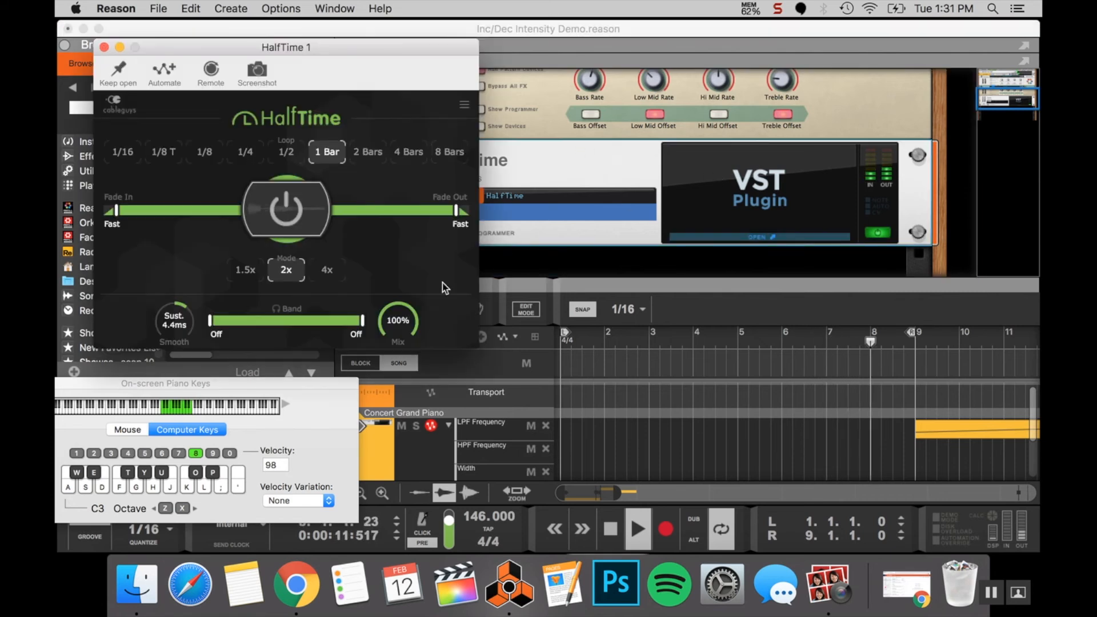
left_click(104, 47)
double_click(607, 529)
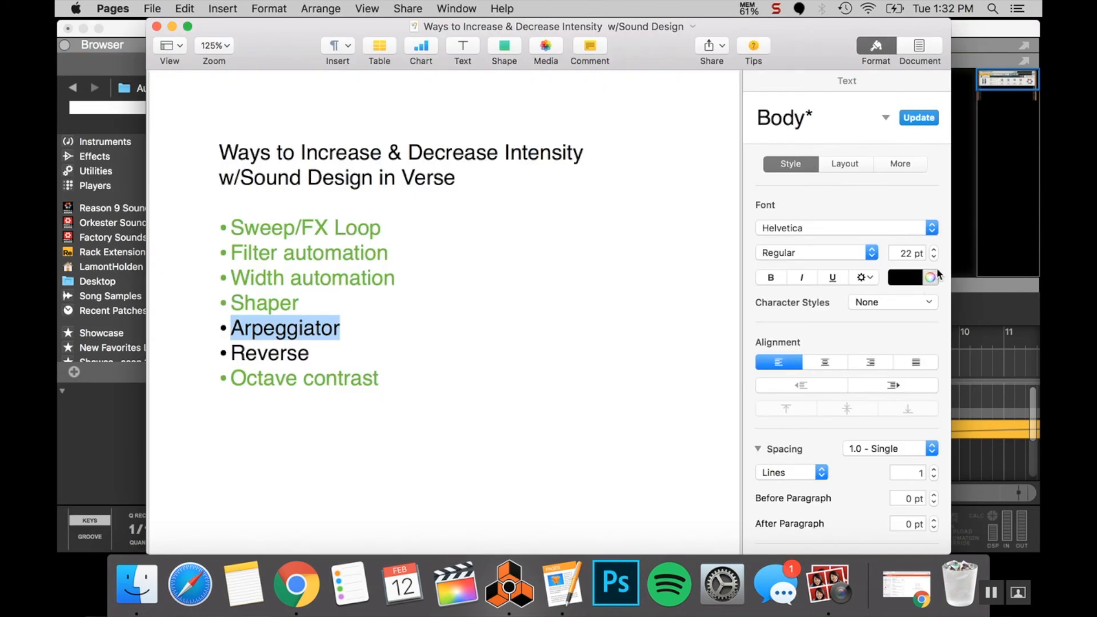
Give the selected Arpeggiator bullet the same green text colour as the finished bullets
left_click(933, 276)
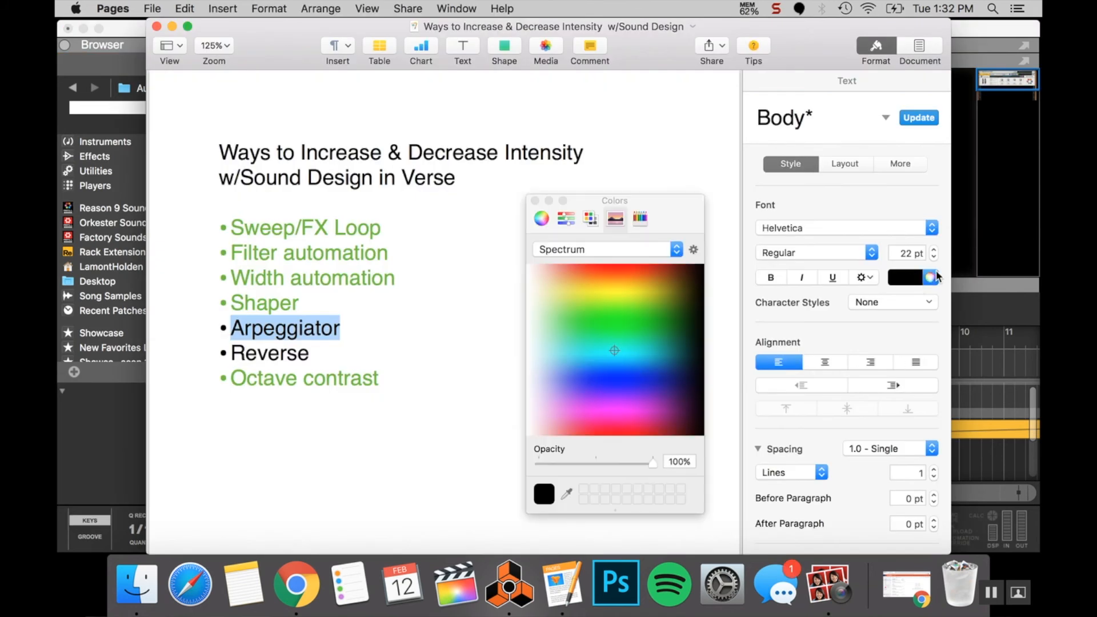
left_click(904, 278)
left_click(868, 326)
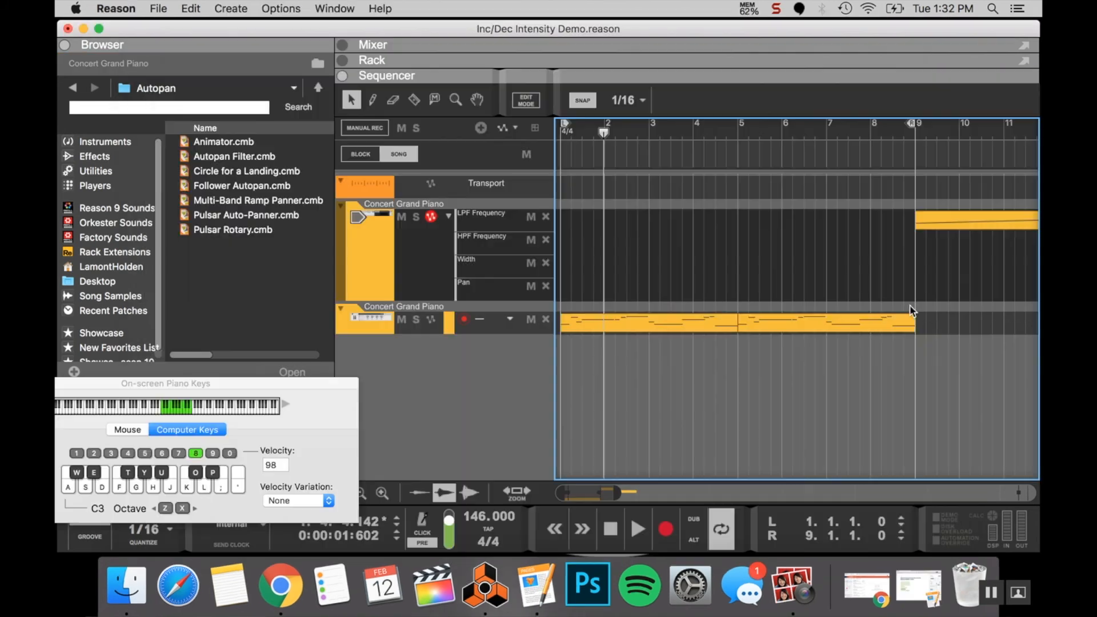
Bounce the Concert Grand Piano note clips to a new audio track and delete the original piano tracks
left_click(661, 322)
right_click(661, 322)
left_click(711, 383)
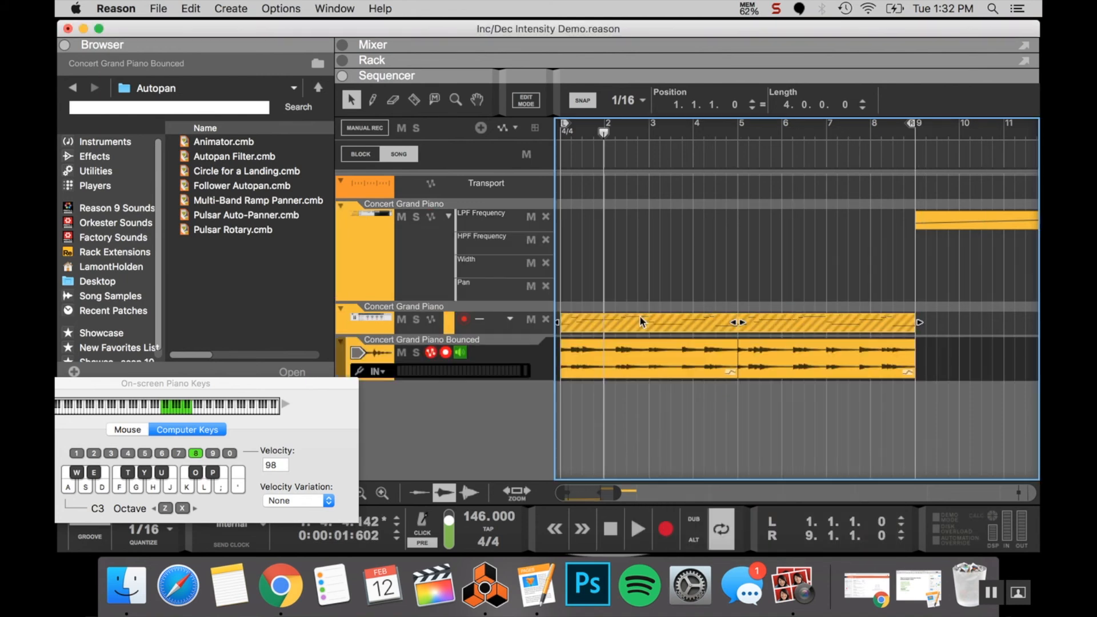
left_click(516, 325)
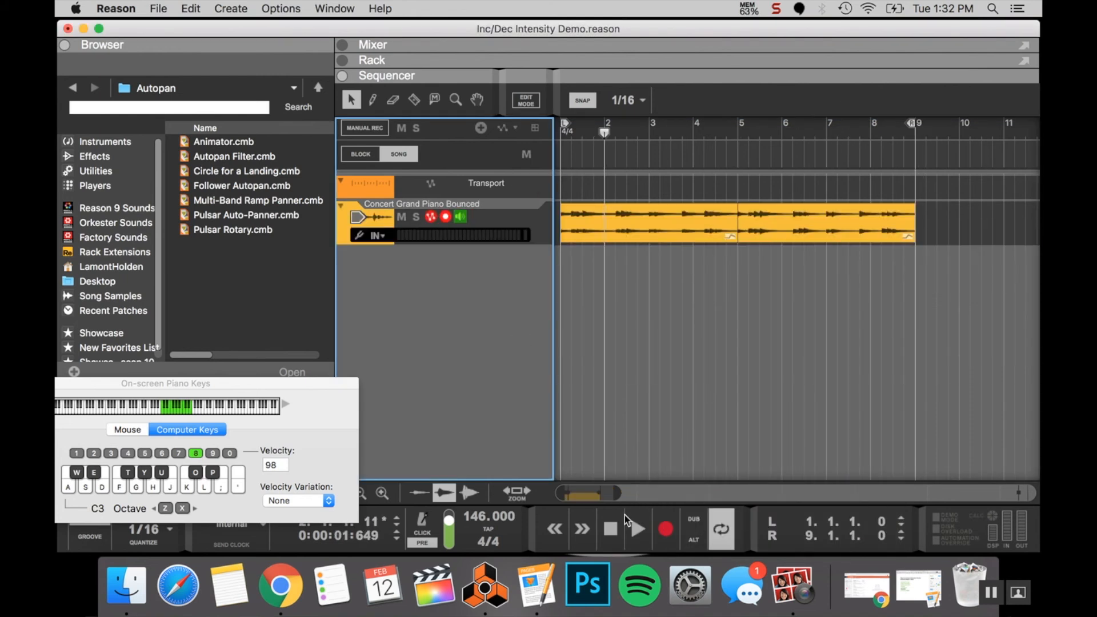
Set the snap to 1/8 and split the bounced piano audio to isolate the last beat of bars 2 and 4
left_click(627, 100)
left_click(636, 140)
left_click(415, 99)
left_click(640, 215)
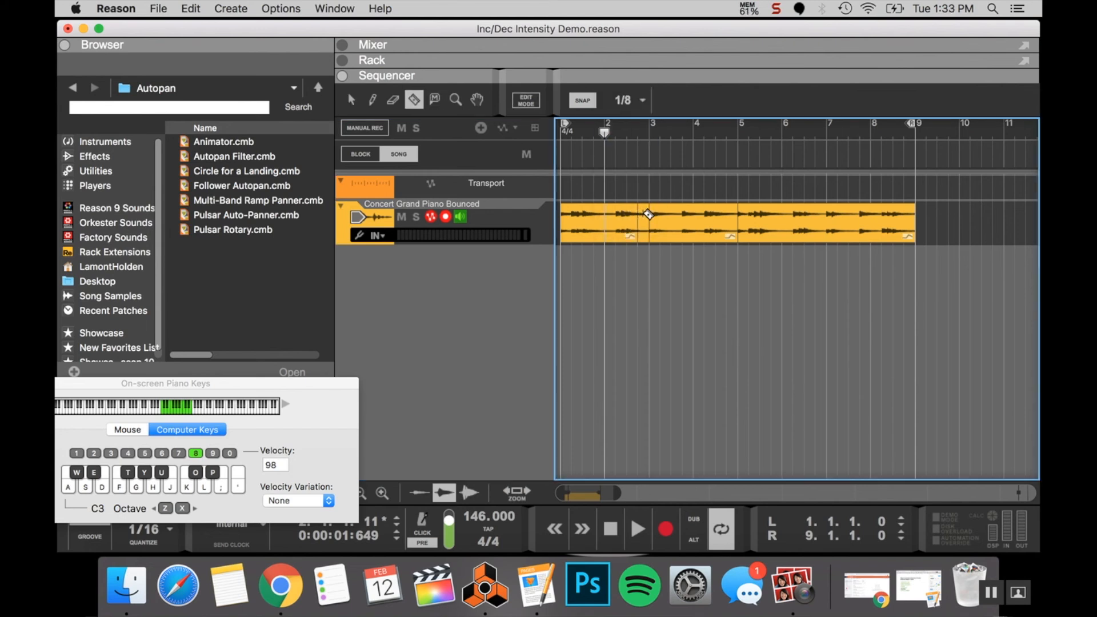
left_click(352, 99)
left_click(410, 103)
left_click(730, 220)
key("q")
Reverse the one-beat audio clips at the ends of bars 2 and 4
left_click(645, 225)
right_click(645, 226)
left_click(725, 541)
right_click(730, 226)
left_click(768, 541)
Play the song from bar 1 to about bar 6 to hear the reversed clips, and stop
left_click(558, 133)
key("space")
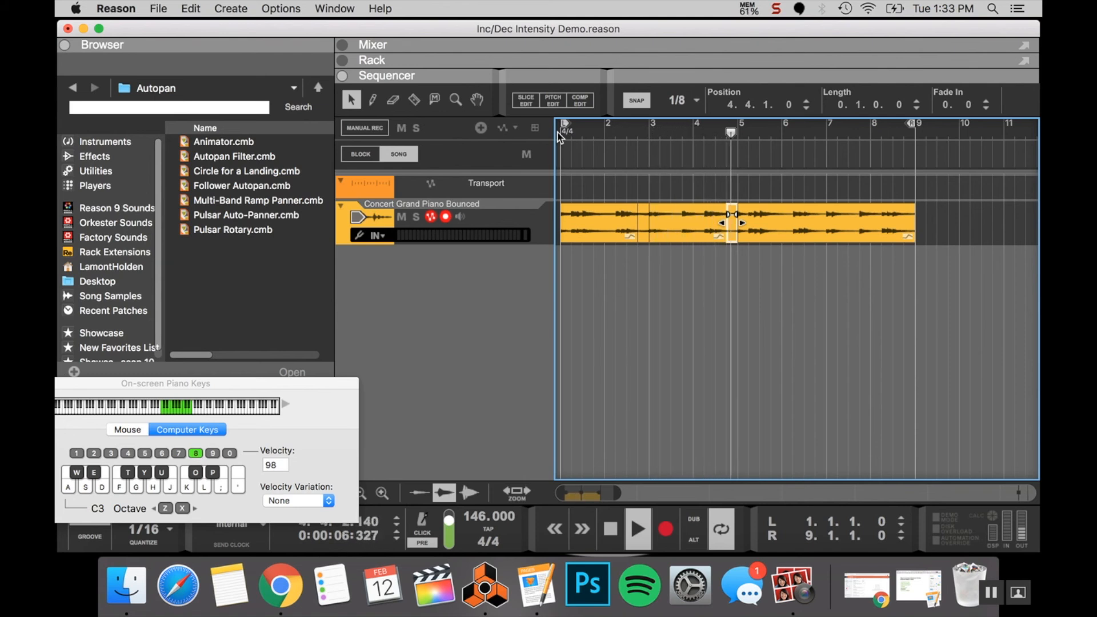
key("space")
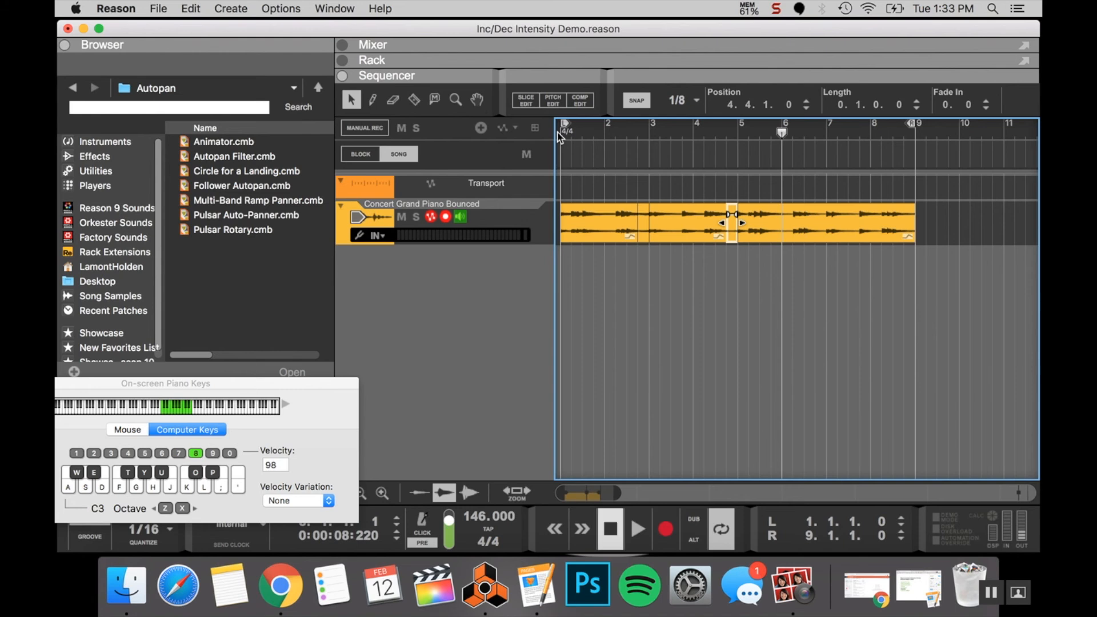
Split the second piano audio clip to isolate the last beat of bar 6 and the last two beats of bar 8
left_click(862, 209)
left_click(414, 101)
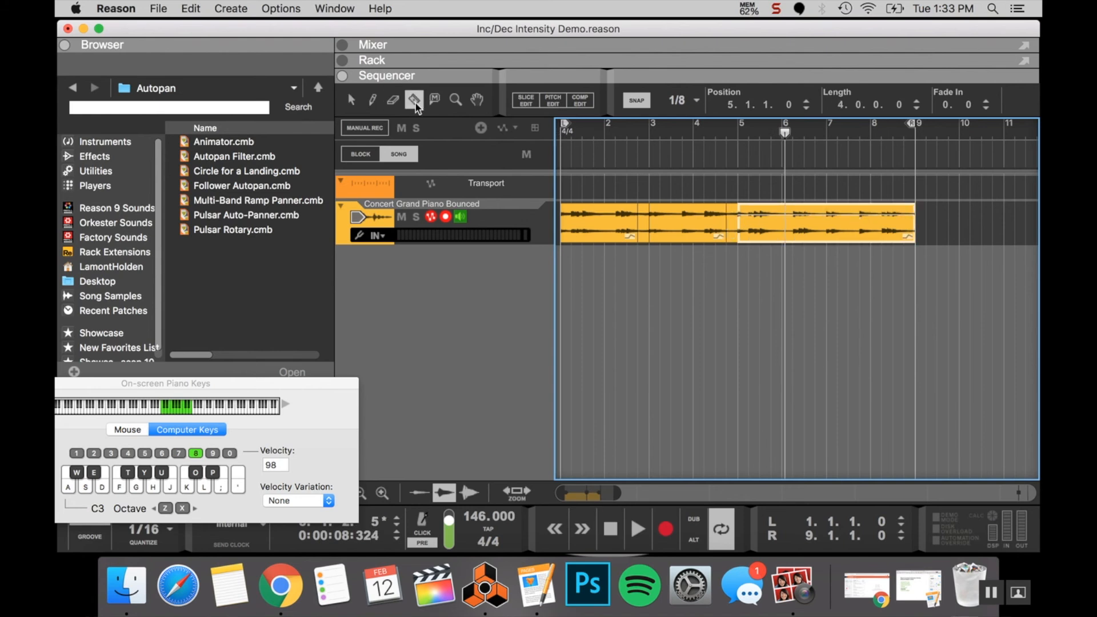
left_click(815, 215)
left_click(352, 100)
Reverse the one-beat clip at the end of bar 6 and the two-beat clip at the end of bar 8
right_click(822, 221)
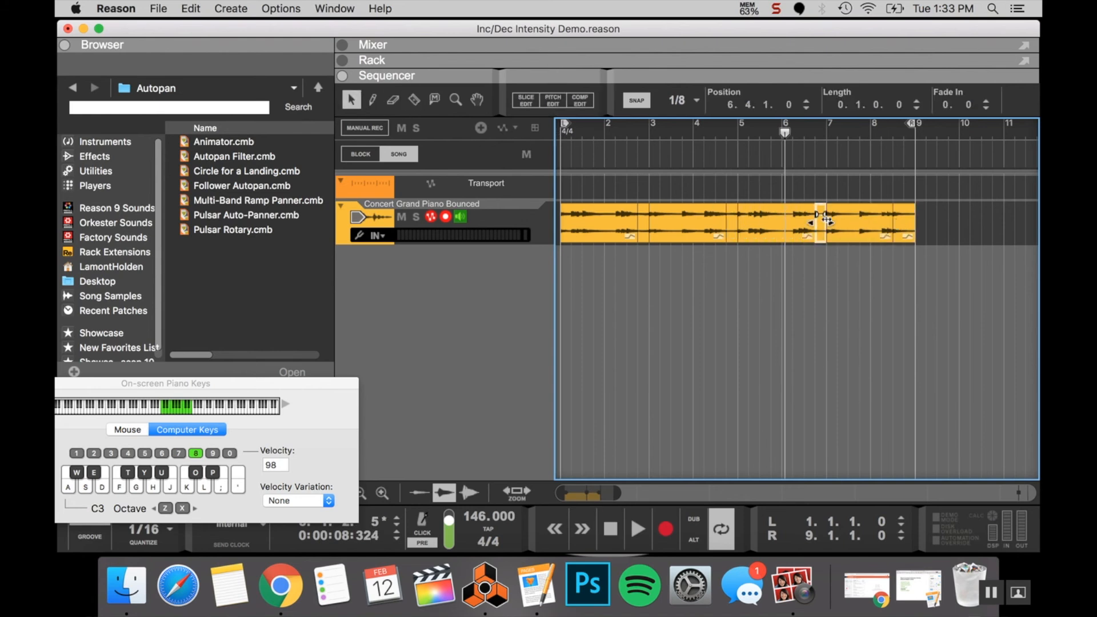
left_click(700, 541)
right_click(907, 222)
left_click(685, 541)
Play the song from the beginning to hear all the reversed clips, and stop playback
left_click(610, 528)
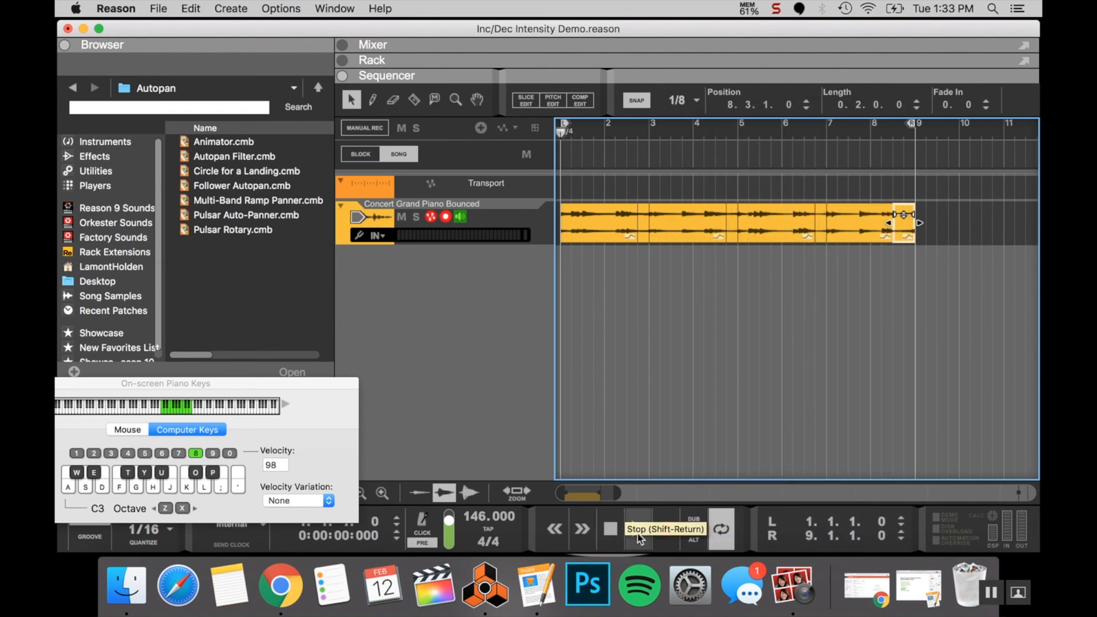
left_click(638, 529)
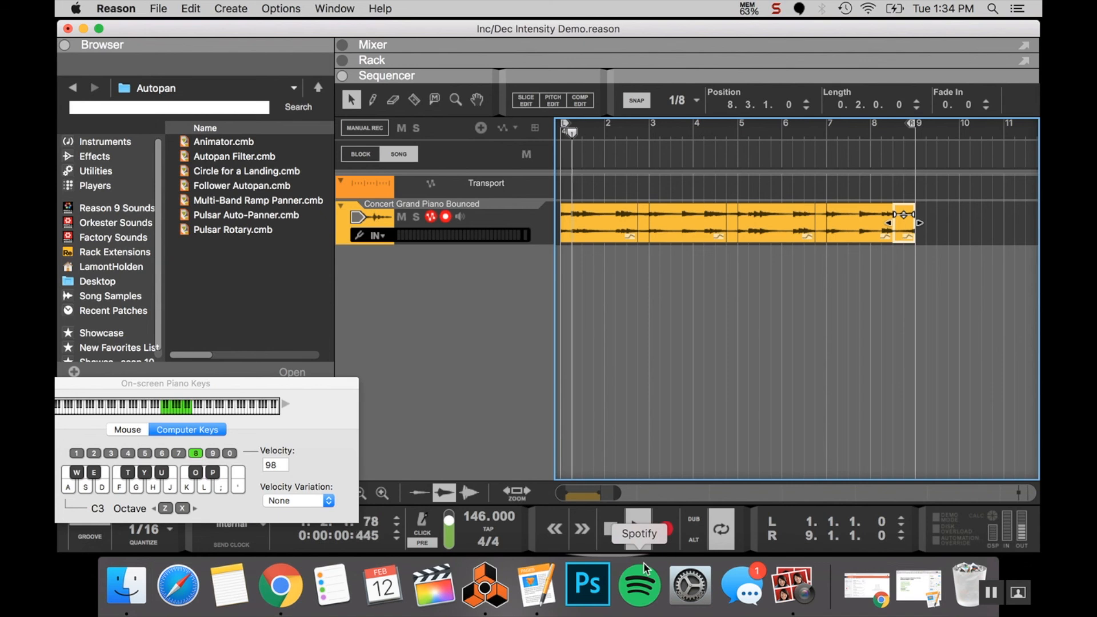
left_click(614, 526)
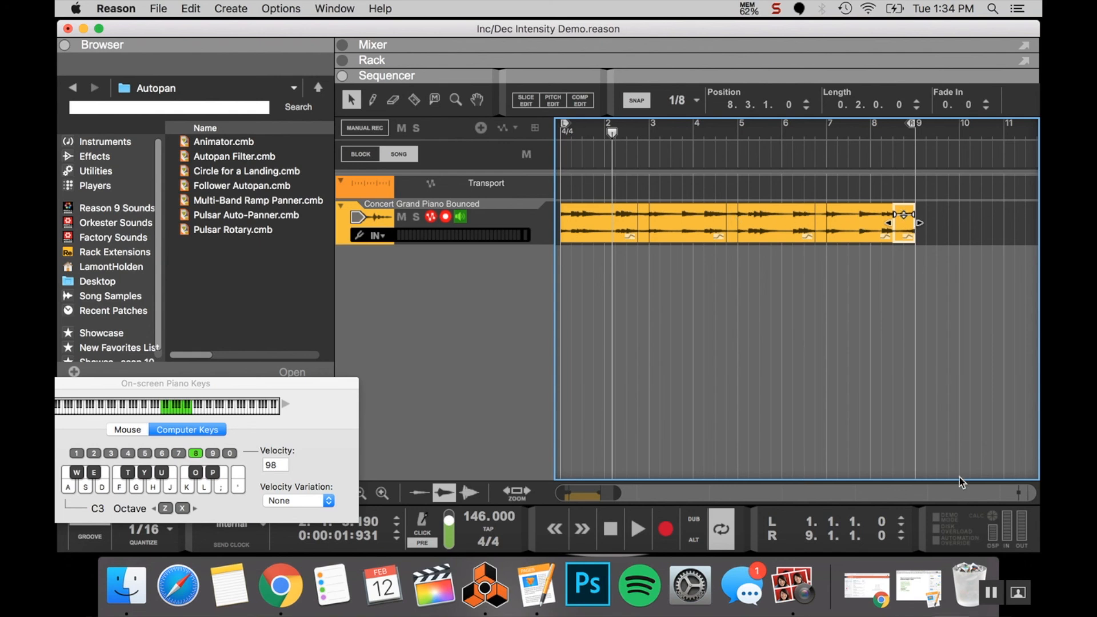
Switch to the Pages list and give the Reverse bullet the same green text colour as the other bullets
left_click(921, 578)
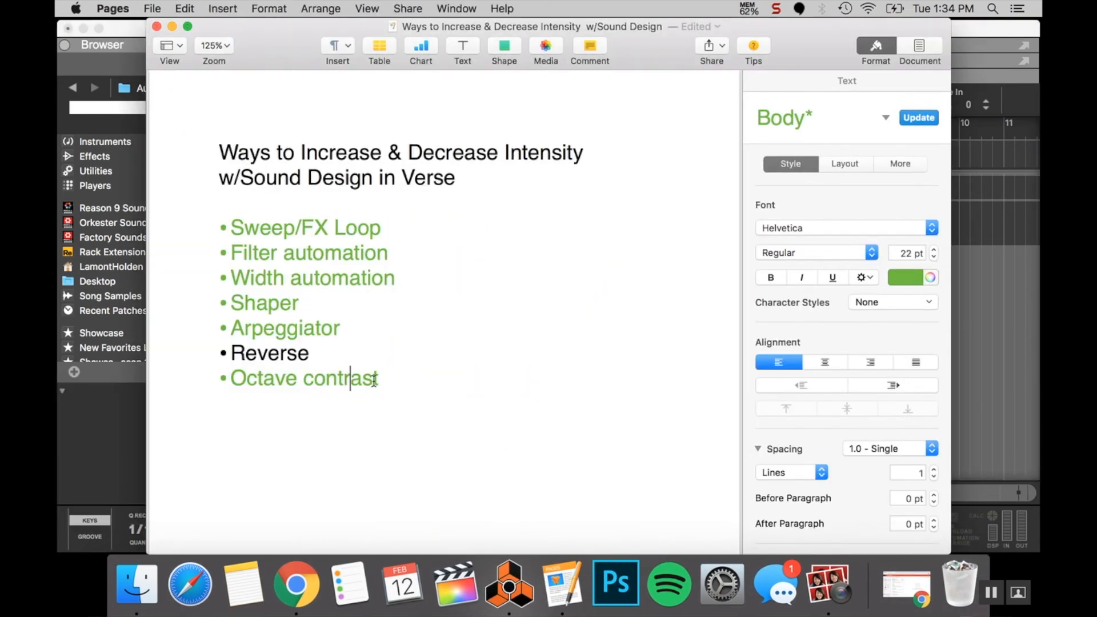
left_click_drag(318, 358, 215, 353)
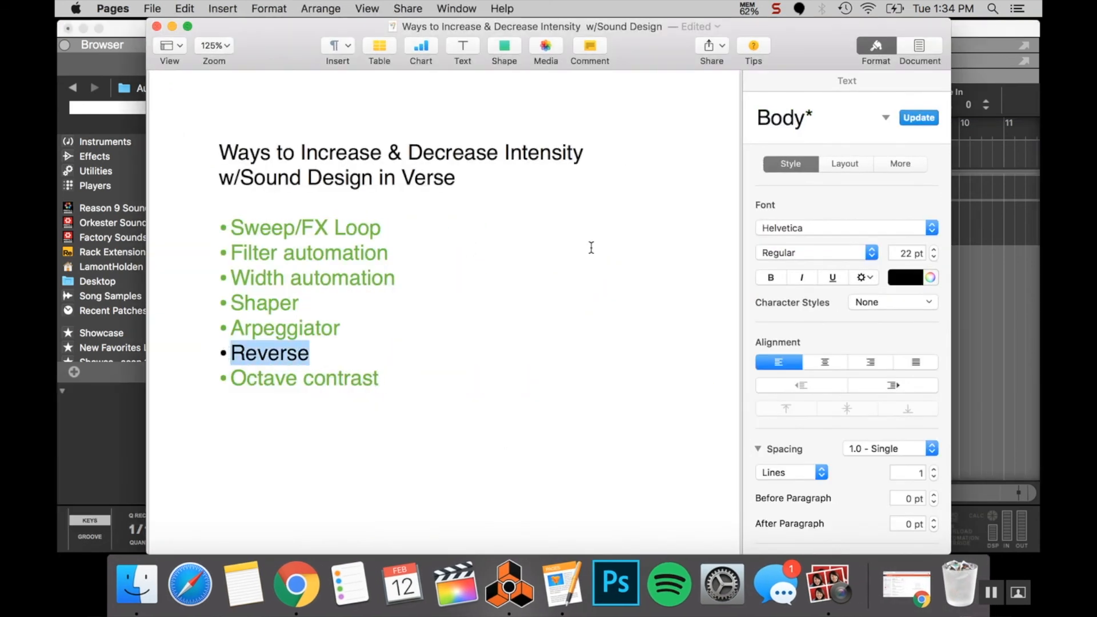
left_click(908, 277)
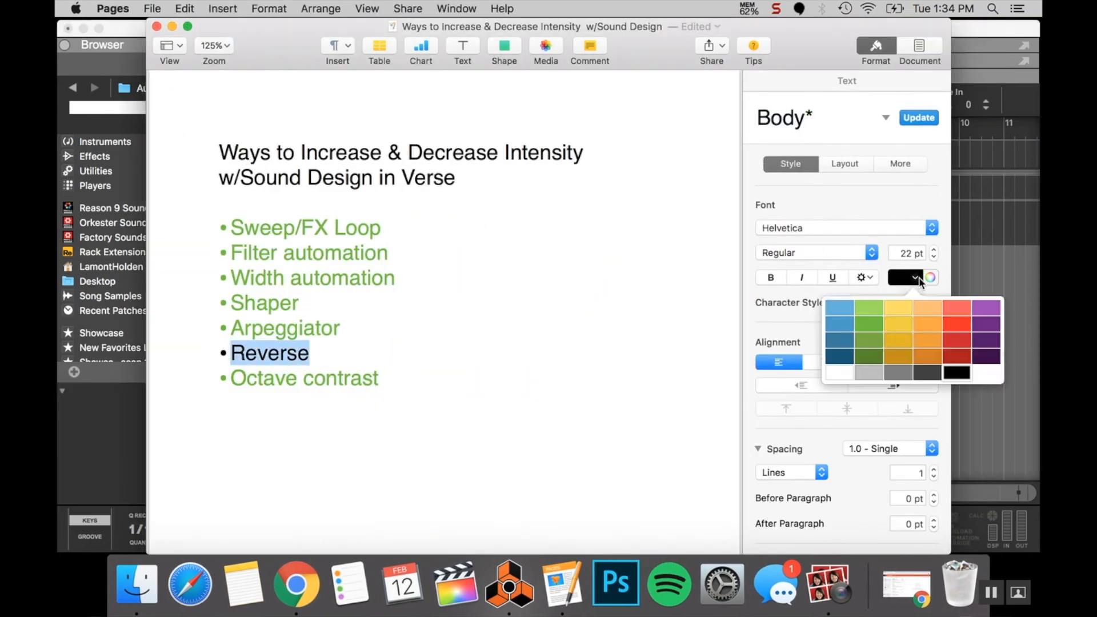
left_click(882, 317)
left_click(538, 285)
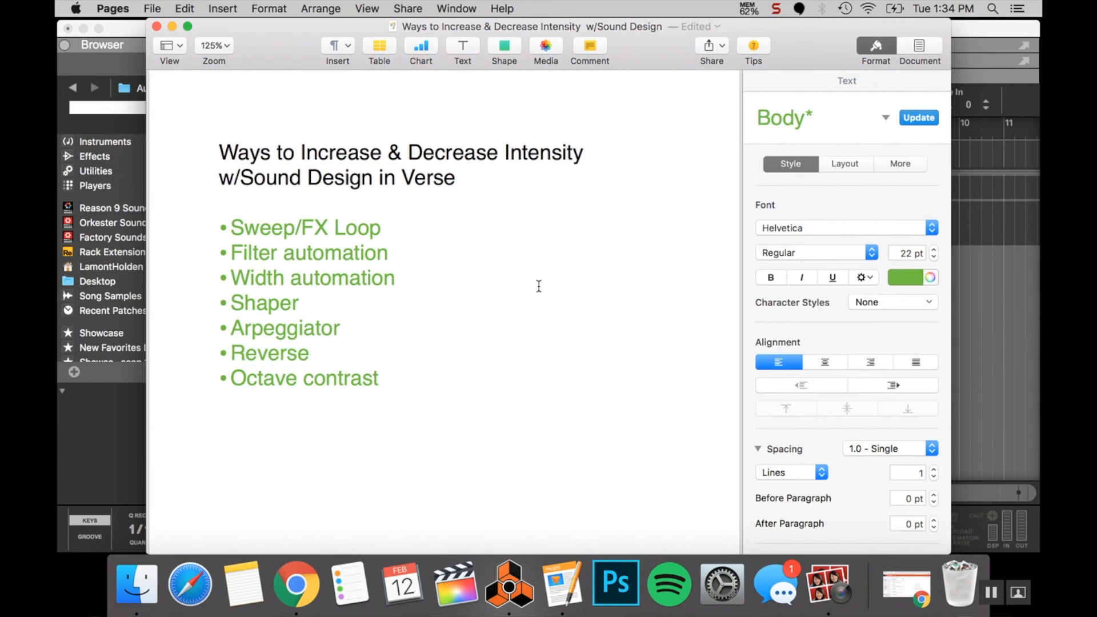